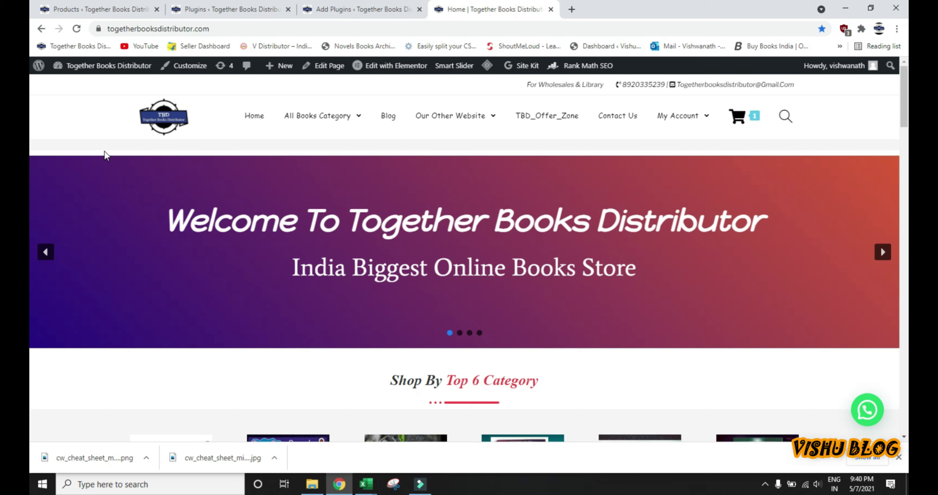
Step: Examine the store home page's welcome banner, top category tiles and introduction and benefits panels
{"action": "scroll", "coordinate": [29, 112], "scroll_direction": "down", "scroll_amount": 5}
{"action": "scroll", "coordinate": [29, 136], "scroll_direction": "up", "scroll_amount": 3}
{"action": "scroll", "coordinate": [29, 142], "scroll_direction": "down", "scroll_amount": 2}
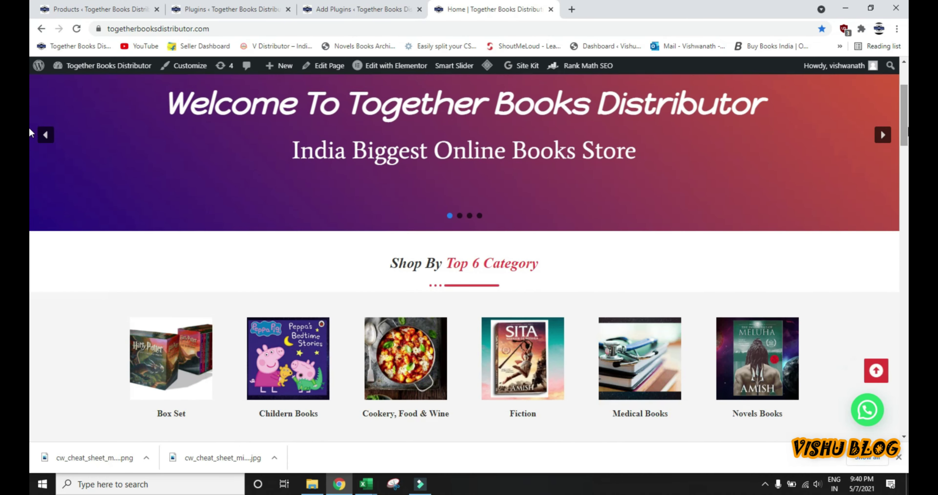
{"action": "scroll", "coordinate": [30, 146], "scroll_direction": "down", "scroll_amount": 4}
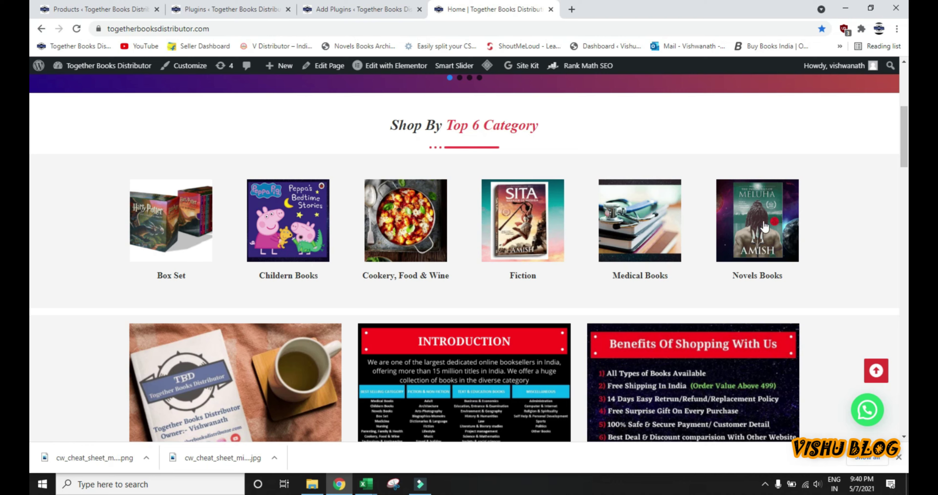
{"action": "scroll", "coordinate": [29, 145], "scroll_direction": "down", "scroll_amount": 1}
{"action": "scroll", "coordinate": [29, 146], "scroll_direction": "down", "scroll_amount": 2}
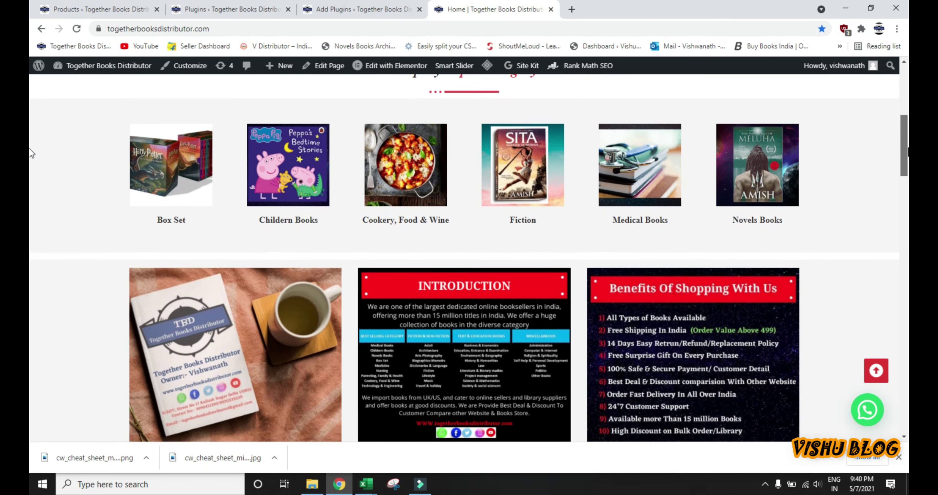
{"action": "scroll", "coordinate": [29, 140], "scroll_direction": "up", "scroll_amount": 1}
{"action": "scroll", "coordinate": [29, 146], "scroll_direction": "up", "scroll_amount": 2}
{"action": "scroll", "coordinate": [28, 150], "scroll_direction": "down", "scroll_amount": 4}
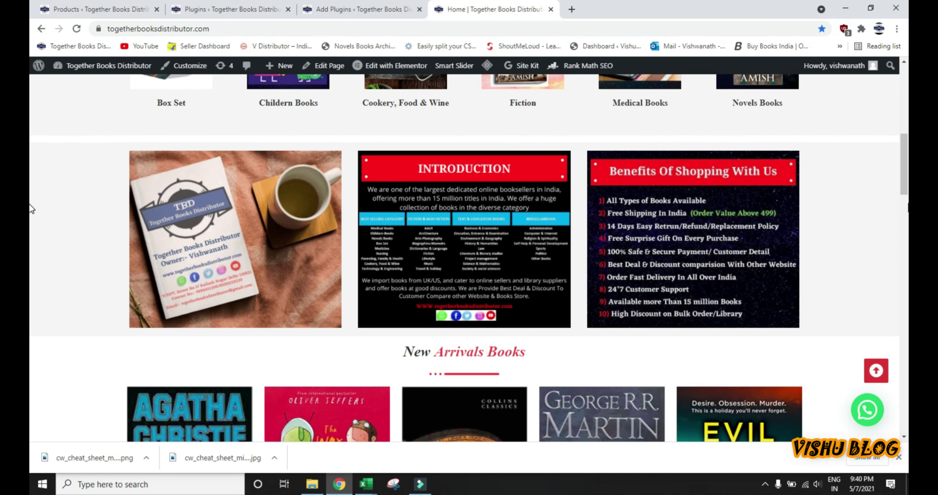
{"action": "scroll", "coordinate": [29, 197], "scroll_direction": "down", "scroll_amount": 7}
Step: Look through the home page's New Arrivals, Best Selling Books and Deal Of The Week product carousels
{"action": "mouse_move", "coordinate": [906, 205]}
{"action": "left_mouse_down"}
{"action": "mouse_move", "coordinate": [904, 164]}
{"action": "mouse_move", "coordinate": [904, 198]}
{"action": "left_mouse_up"}
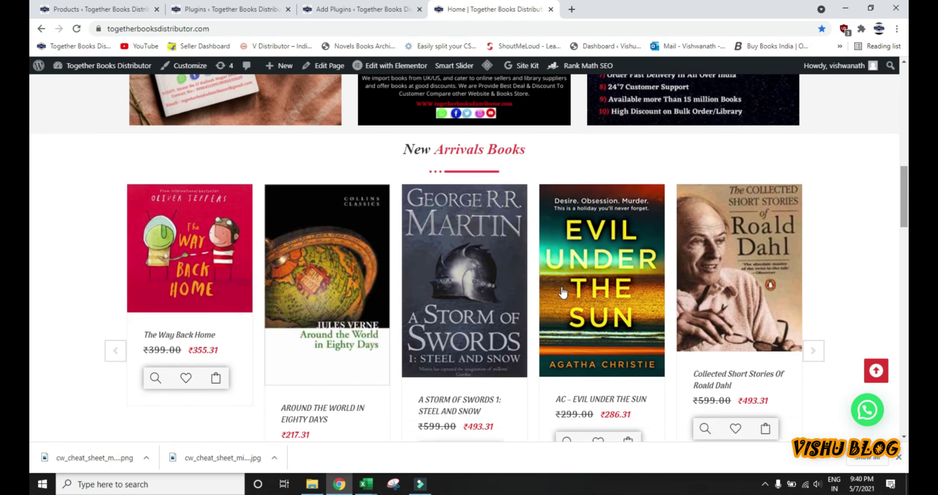
{"action": "scroll", "coordinate": [29, 262], "scroll_direction": "down", "scroll_amount": 9}
{"action": "scroll", "coordinate": [31, 221], "scroll_direction": "up", "scroll_amount": 4}
{"action": "scroll", "coordinate": [29, 214], "scroll_direction": "up", "scroll_amount": 4}
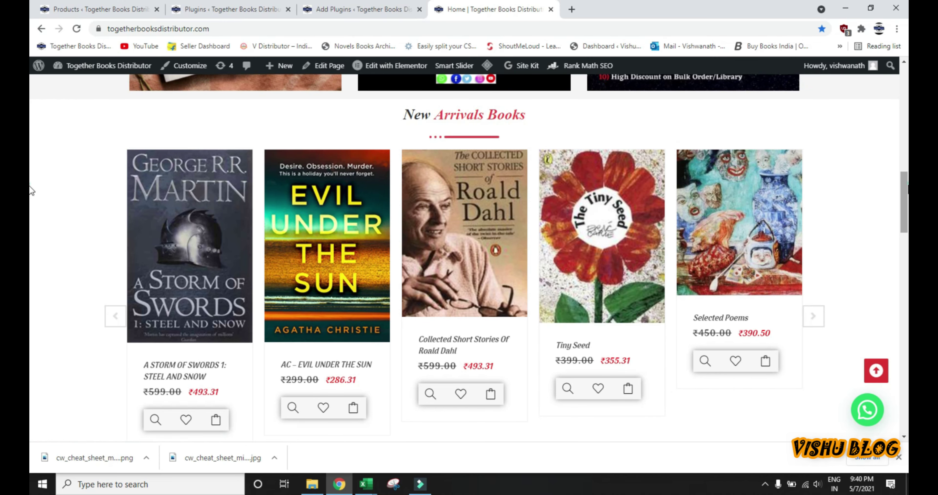
{"action": "scroll", "coordinate": [29, 215], "scroll_direction": "down", "scroll_amount": 7}
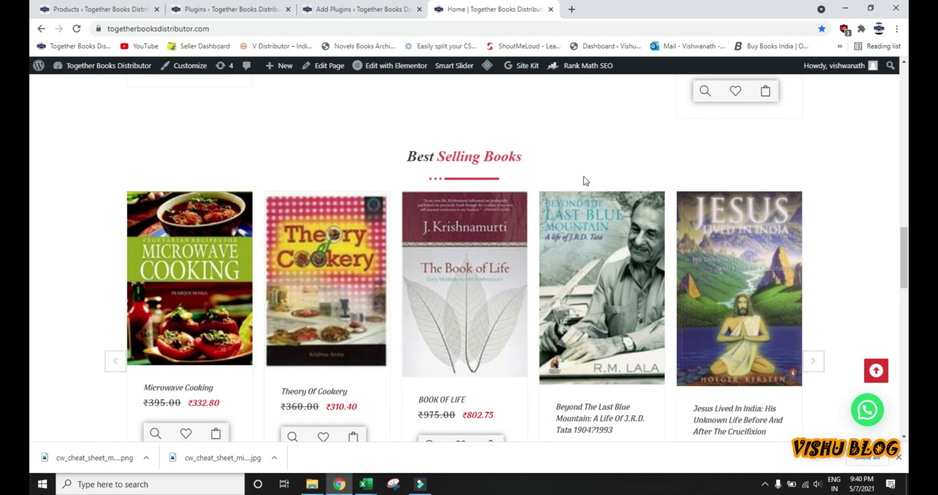
{"action": "scroll", "coordinate": [29, 255], "scroll_direction": "down", "scroll_amount": 3}
{"action": "scroll", "coordinate": [549, 299], "scroll_direction": "up", "scroll_amount": 2}
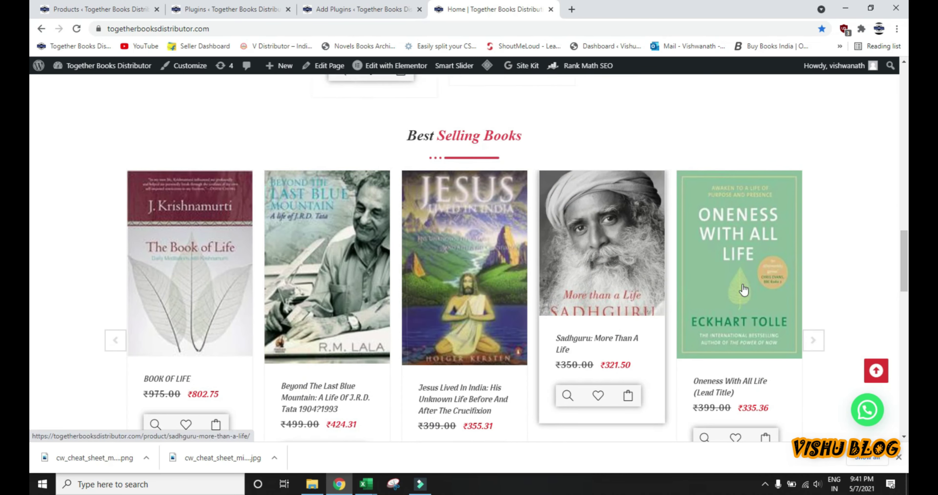
{"action": "scroll", "coordinate": [28, 300], "scroll_direction": "down", "scroll_amount": 8}
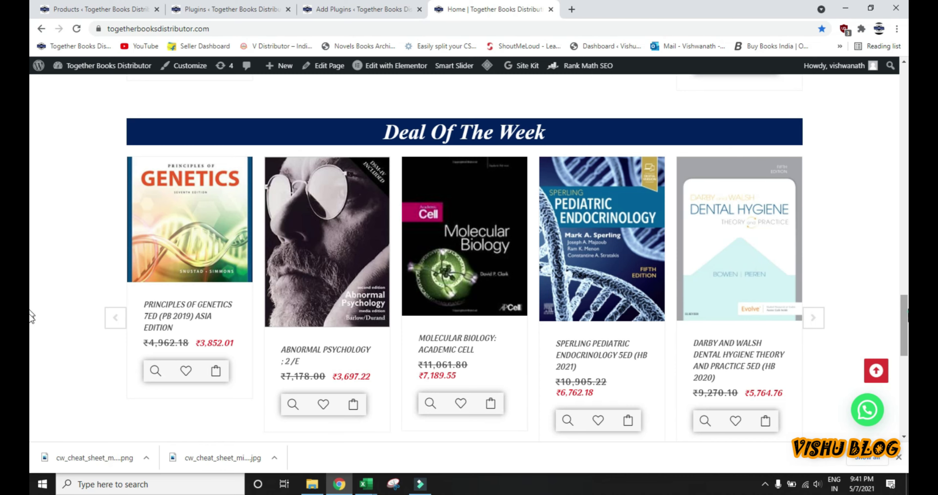
Step: Review the service highlights, book category links and footer information, and return to the start of the home page
{"action": "scroll", "coordinate": [29, 309], "scroll_direction": "down", "scroll_amount": 5}
{"action": "scroll", "coordinate": [29, 348], "scroll_direction": "down", "scroll_amount": 3}
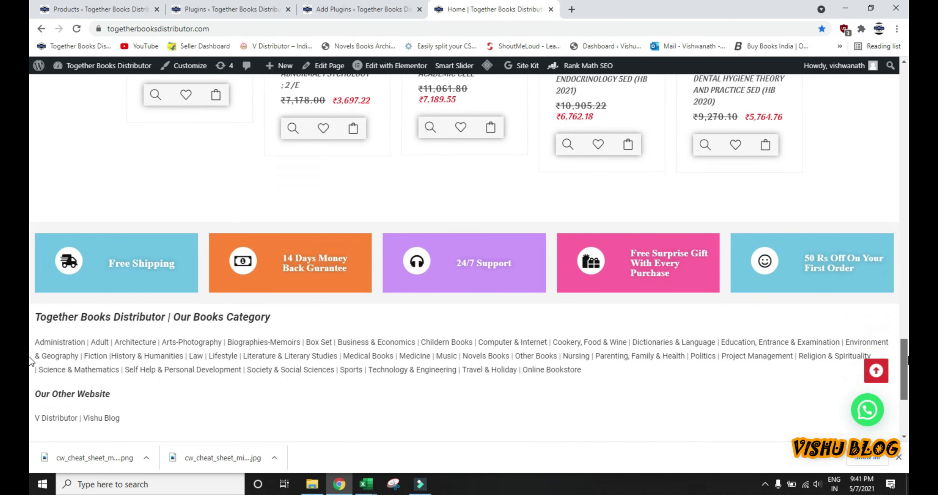
{"action": "scroll", "coordinate": [31, 360], "scroll_direction": "down", "scroll_amount": 2}
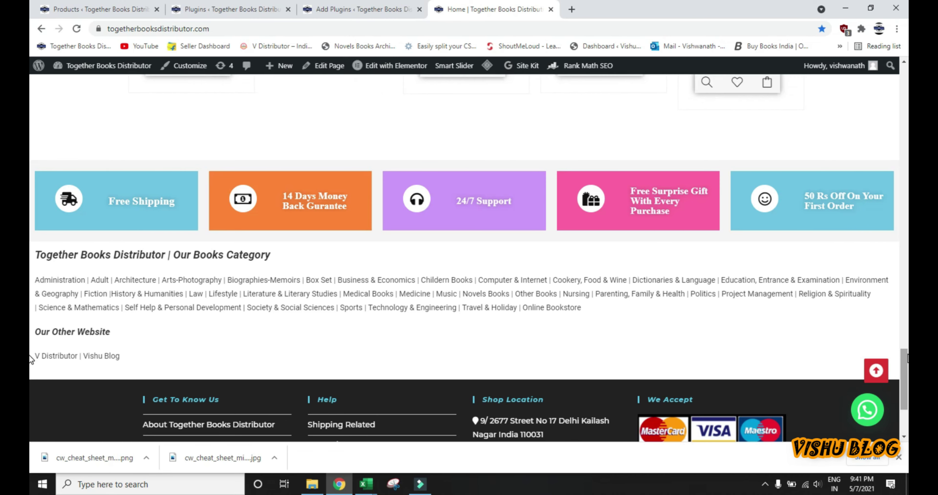
{"action": "scroll", "coordinate": [31, 355], "scroll_direction": "down", "scroll_amount": 2}
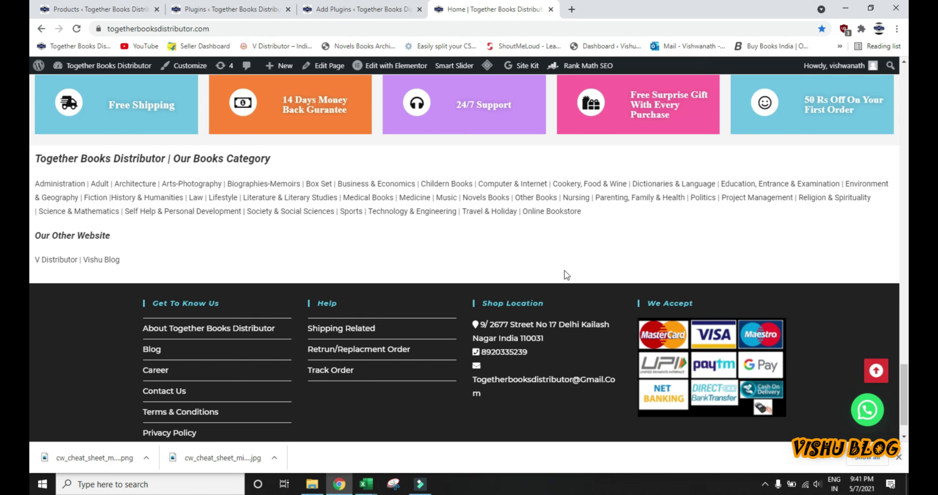
{"action": "scroll", "coordinate": [904, 393], "scroll_direction": "down", "scroll_amount": 1}
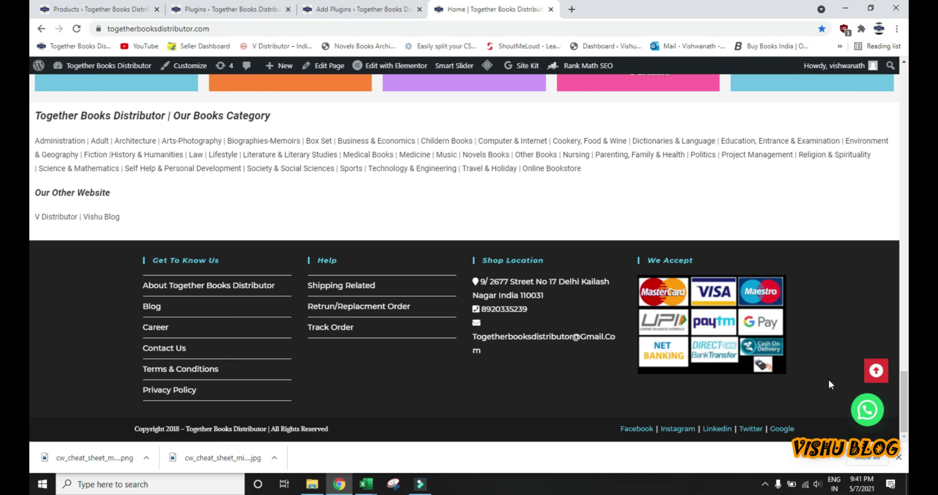
{"action": "left_click_drag", "start_coordinate": [903, 400], "coordinate": [902, 91]}
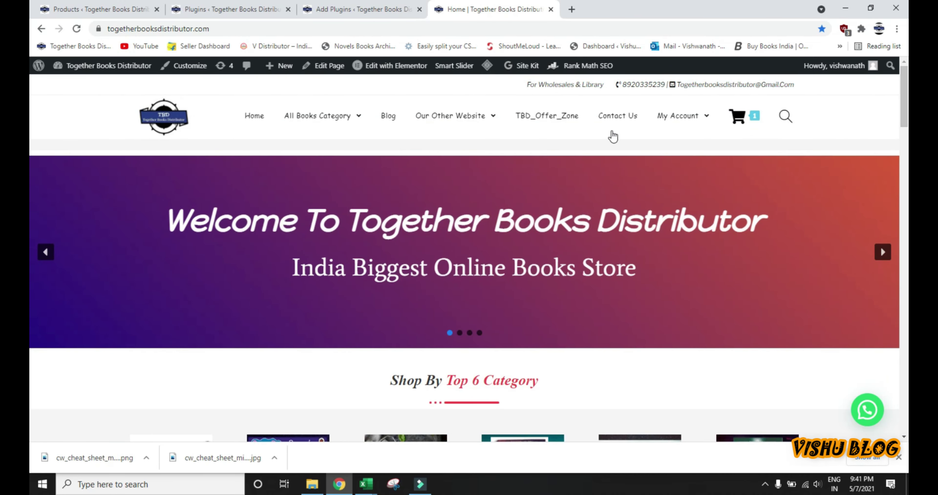
Step: Look over the site's navigation entries for other websites, all book categories and their subcategories
{"action": "mouse_move", "coordinate": [484, 118]}
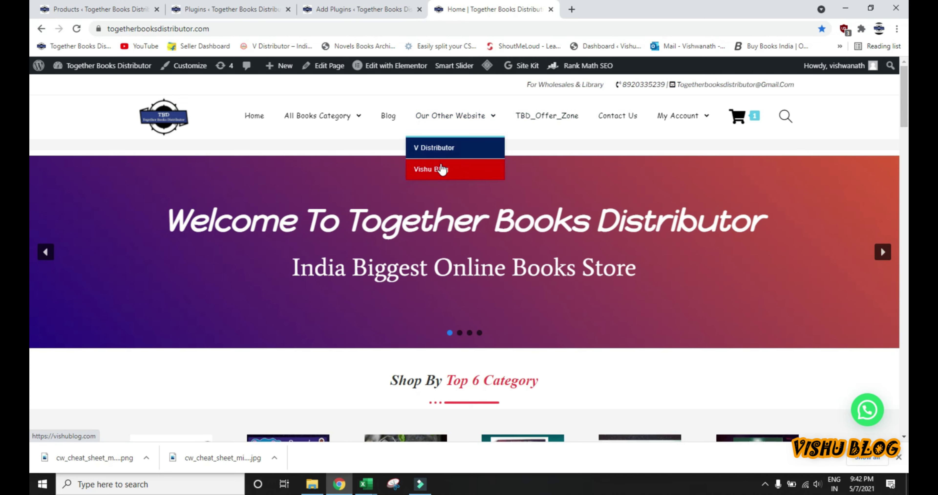
{"action": "mouse_move", "coordinate": [338, 109]}
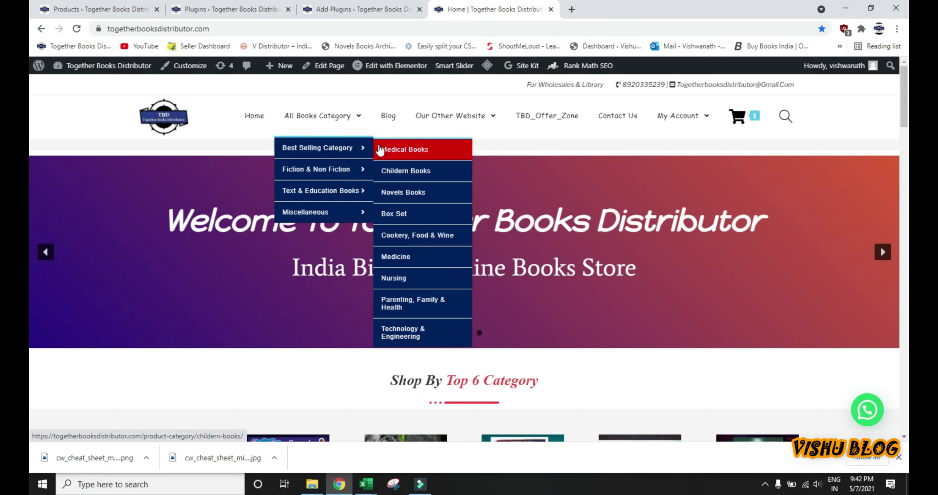
{"action": "mouse_move", "coordinate": [364, 192]}
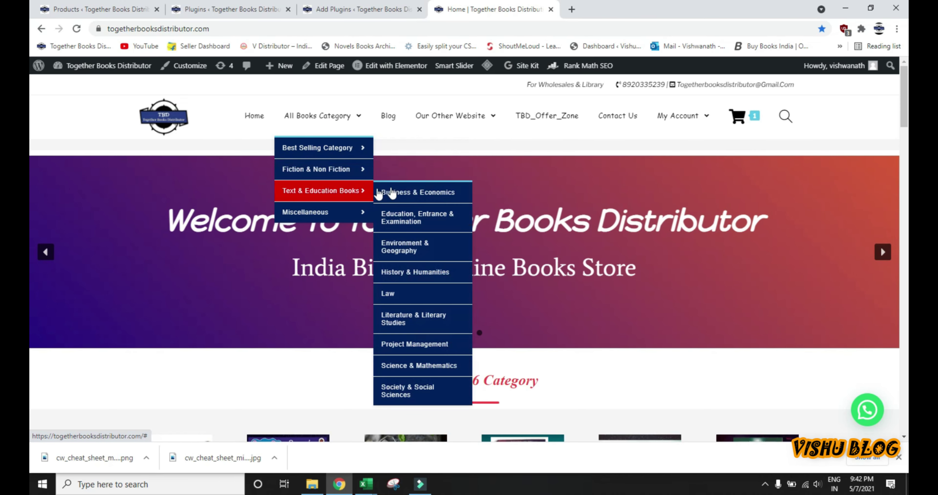
{"action": "mouse_move", "coordinate": [685, 115]}
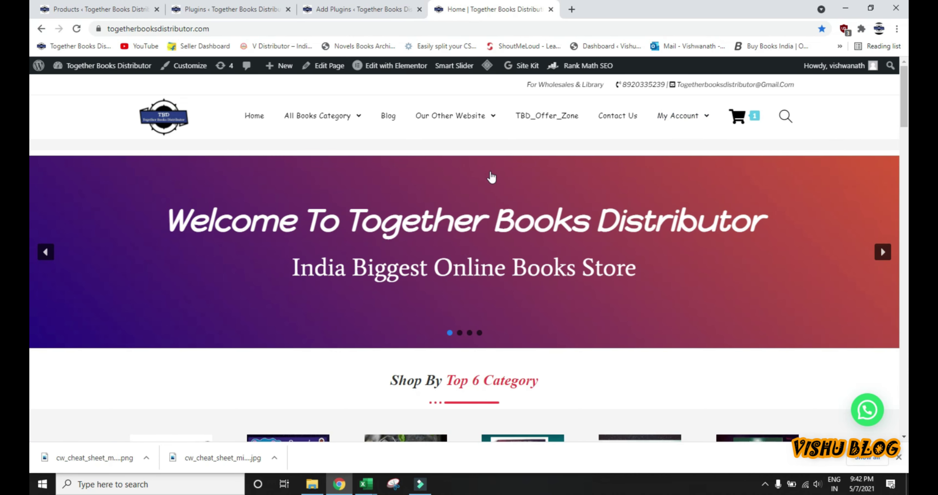
Step: Go from the storefront to the WordPress admin and load the page for adding new plugins
{"action": "left_click", "coordinate": [99, 9]}
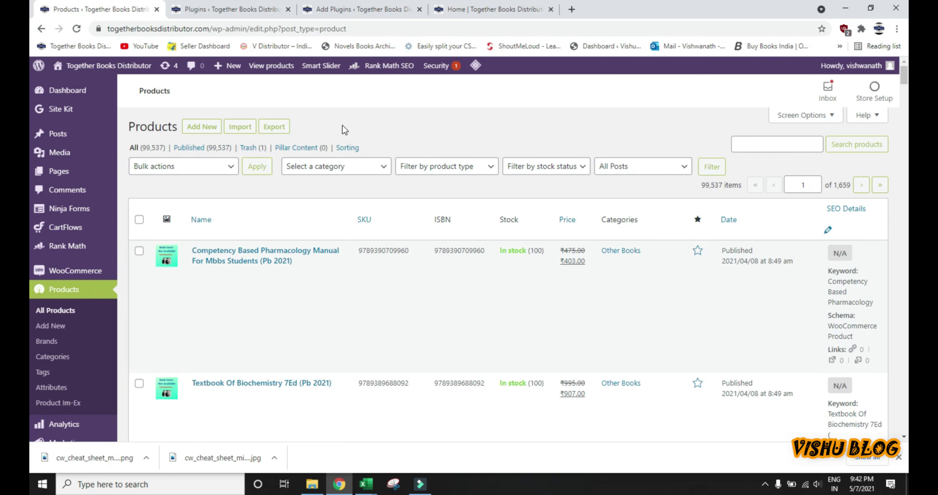
{"action": "left_click", "coordinate": [371, 8]}
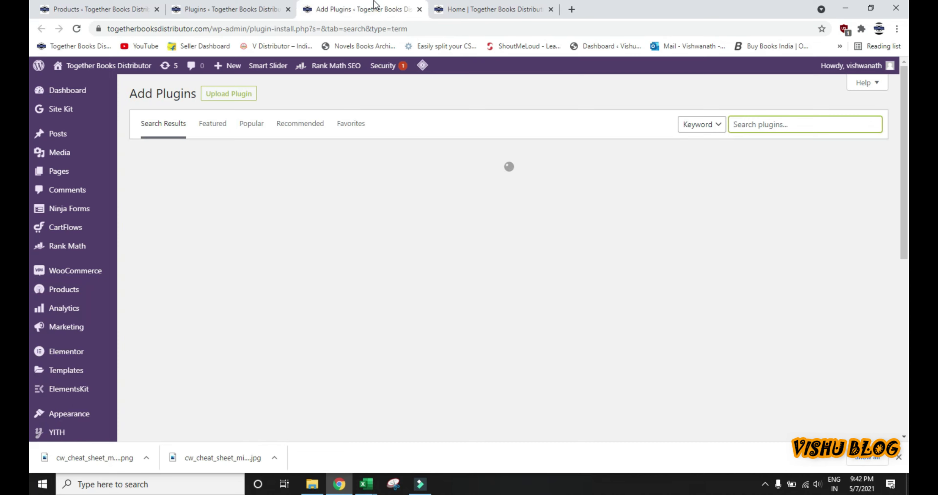
{"action": "left_click", "coordinate": [247, 8]}
{"action": "left_click", "coordinate": [342, 7]}
{"action": "left_click", "coordinate": [302, 371]}
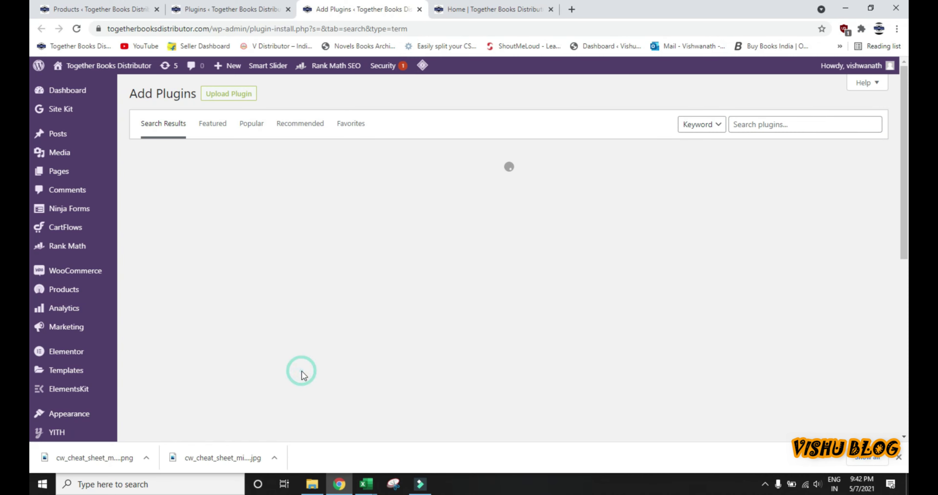
{"action": "scroll", "coordinate": [302, 371], "scroll_direction": "down", "scroll_amount": 1}
{"action": "scroll", "coordinate": [302, 371], "scroll_direction": "down", "scroll_amount": 3}
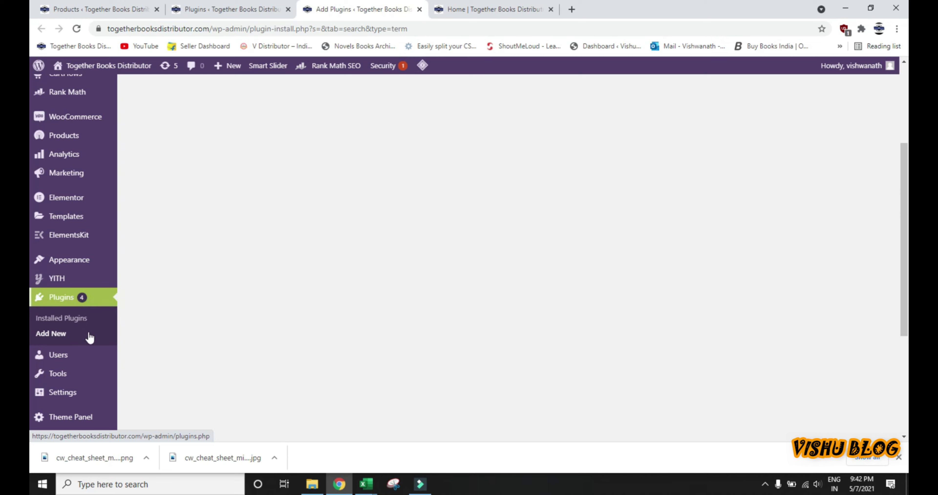
{"action": "left_click", "coordinate": [60, 344]}
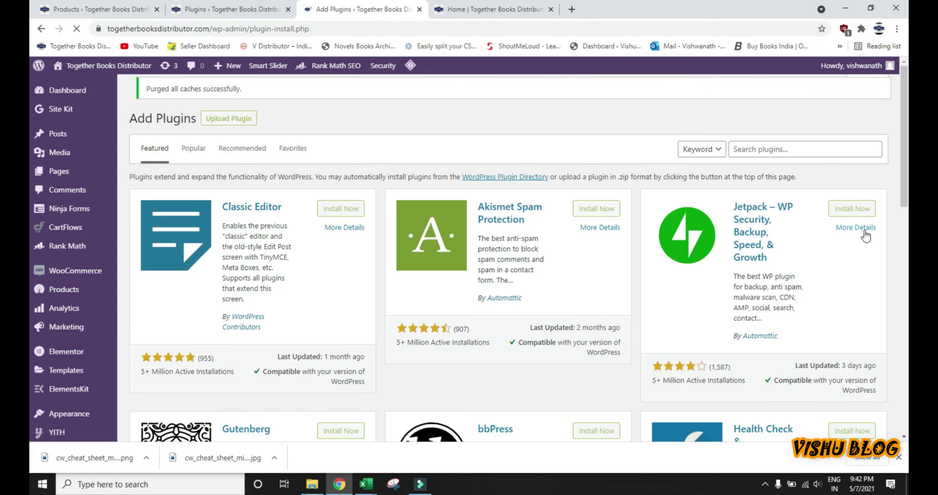
Step: Search the plugin directory for "product csv import export" and switch to the installed plugins list
{"action": "left_click", "coordinate": [807, 150]}
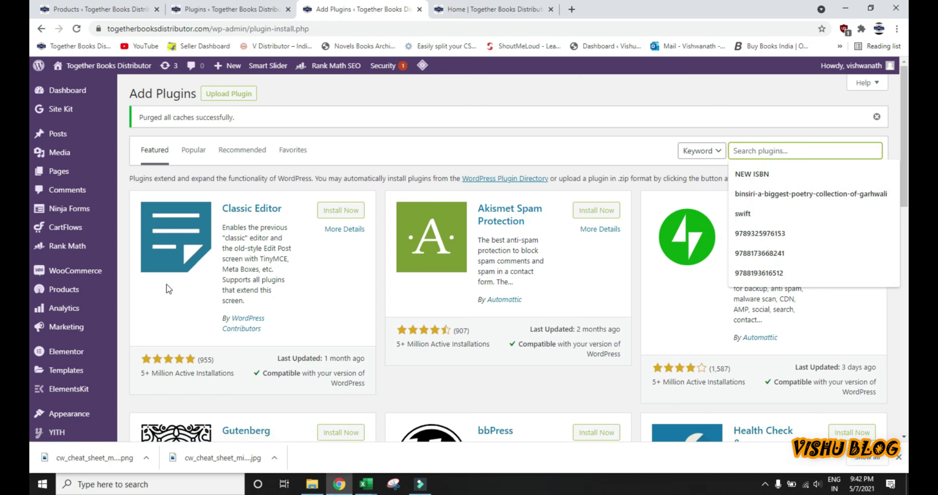
{"action": "mouse_move", "coordinate": [95, 274]}
{"action": "left_click", "coordinate": [760, 147]}
{"action": "type", "text": "pr"}
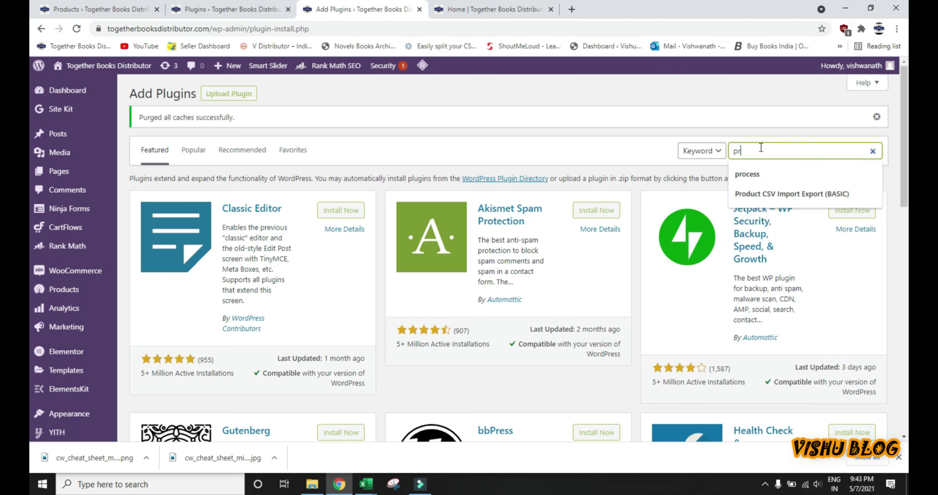
{"action": "key", "text": "Return"}
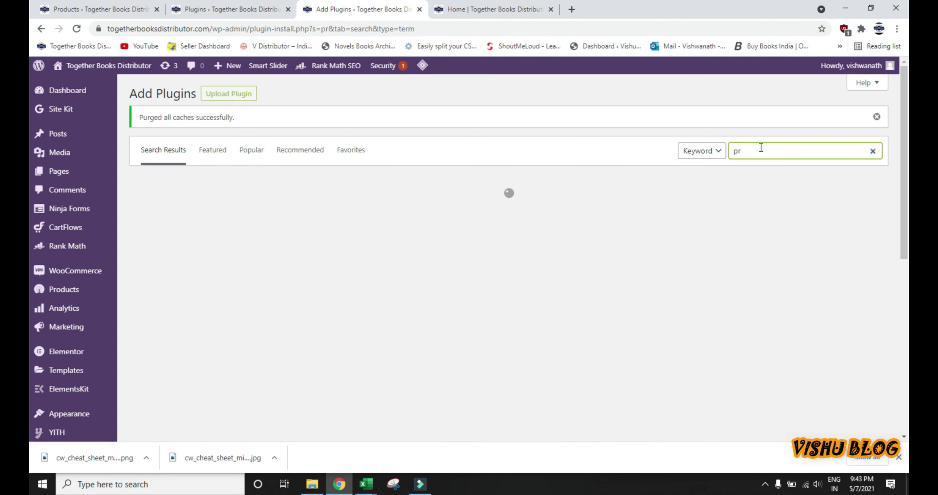
{"action": "type", "text": "oduct"}
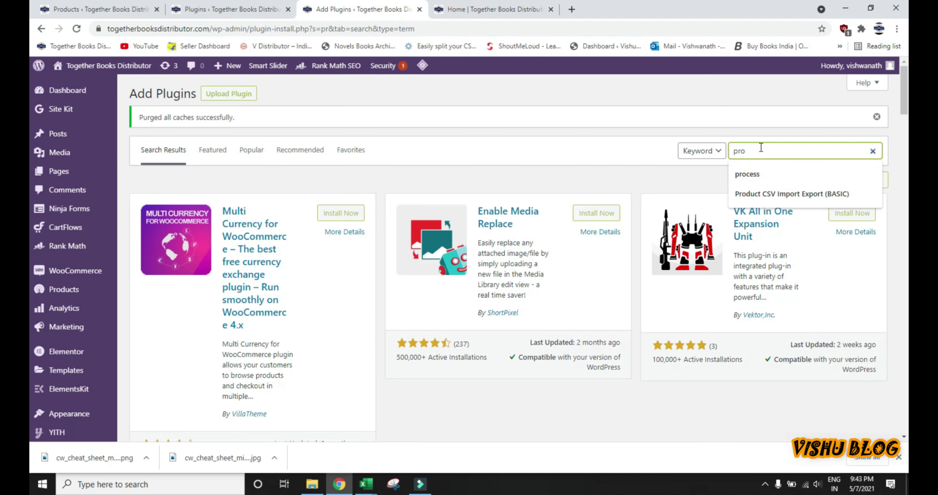
{"action": "key", "text": "Return"}
{"action": "type", "text": "duct"}
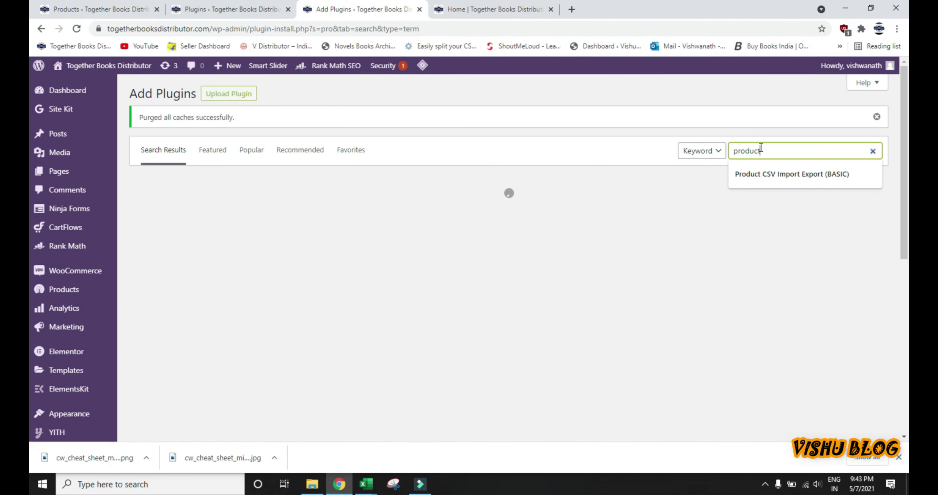
{"action": "key", "text": "Return"}
{"action": "type", "text": "ca"}
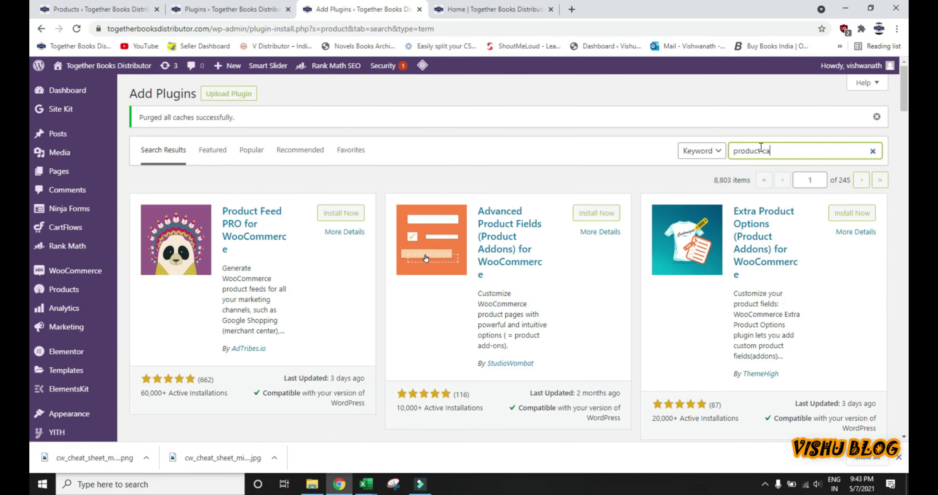
{"action": "type", "text": "s"}
{"action": "key", "text": "BackSpace"}
{"action": "key", "text": "BackSpace"}
{"action": "type", "text": "sv impor"}
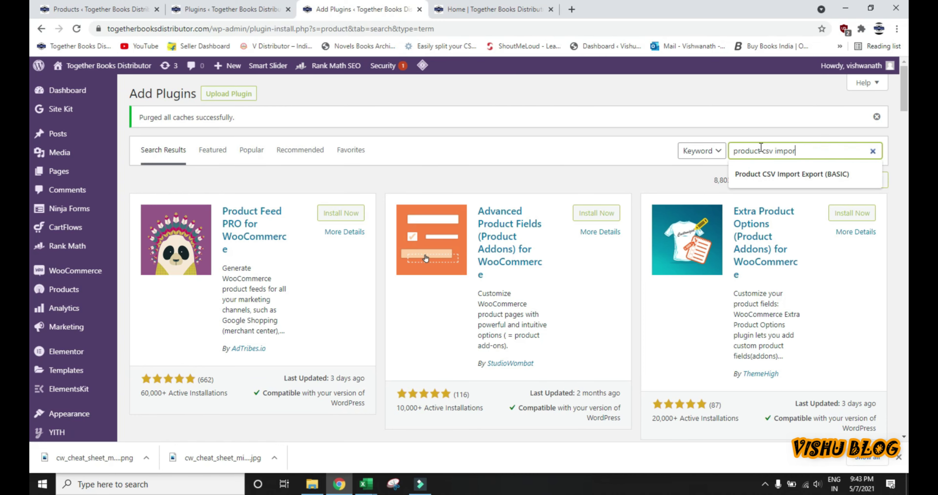
{"action": "type", "text": "t "}
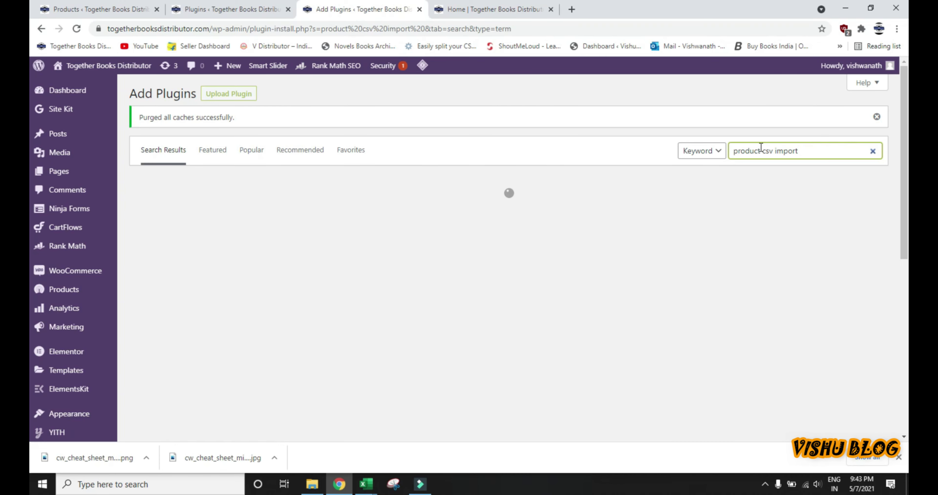
{"action": "type", "text": "export"}
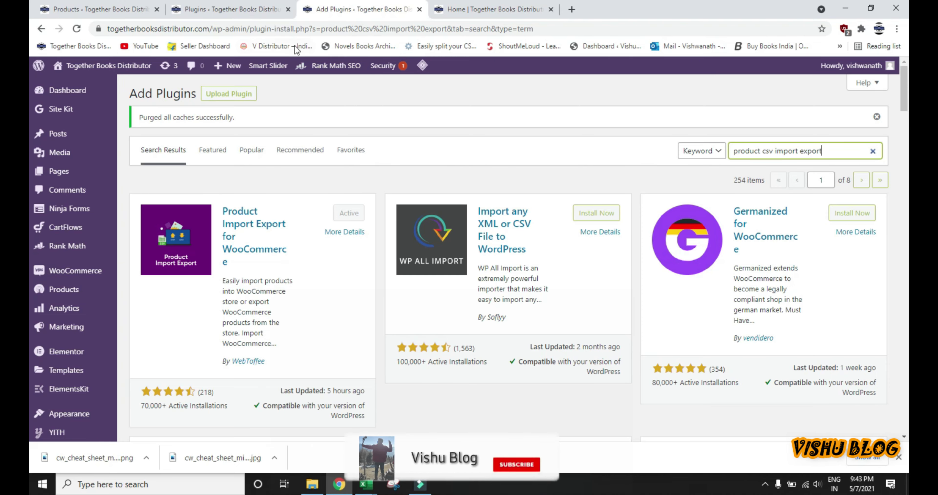
{"action": "left_click", "coordinate": [228, 9]}
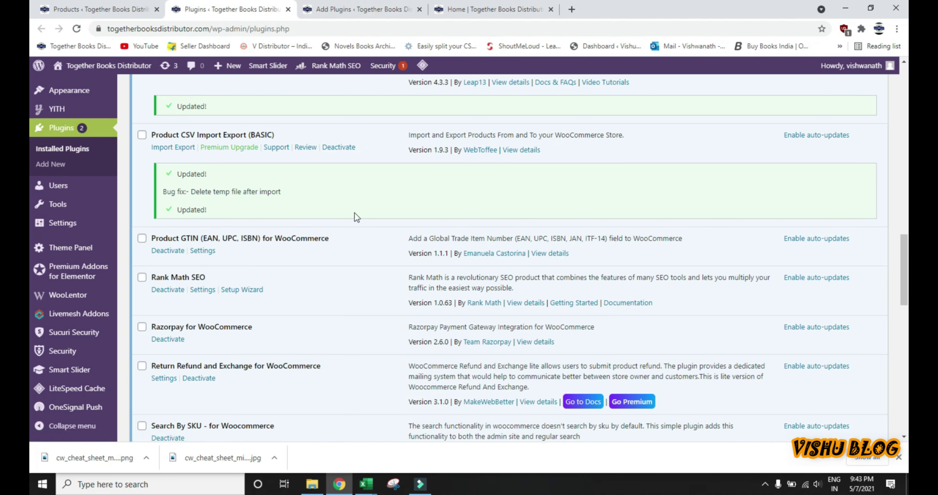
Step: Switch to Excel's "Old process File 5-07-2021" workbook and move to the header row of the product data
{"action": "mouse_move", "coordinate": [366, 488]}
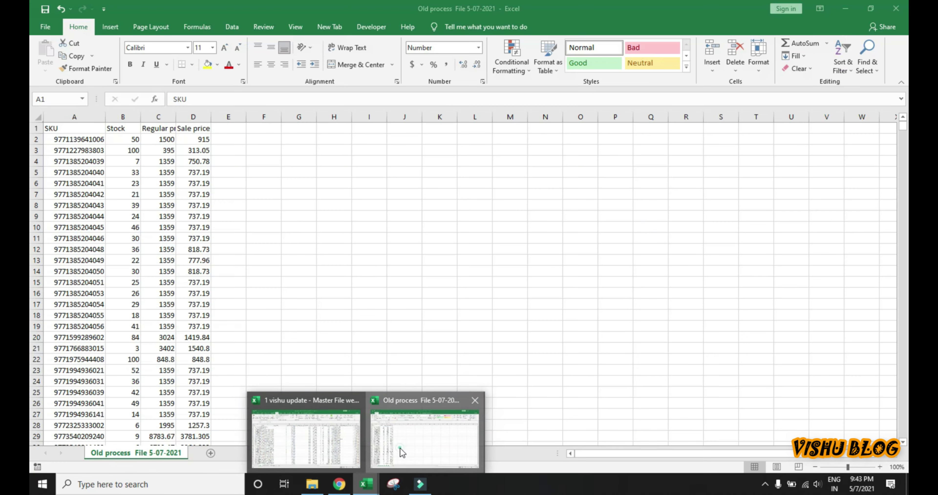
{"action": "left_click", "coordinate": [400, 447]}
{"action": "left_click", "coordinate": [262, 218]}
{"action": "key", "text": "ctrl+Up"}
{"action": "key", "text": "ctrl+Left"}
{"action": "key", "text": "ctrl+Left"}
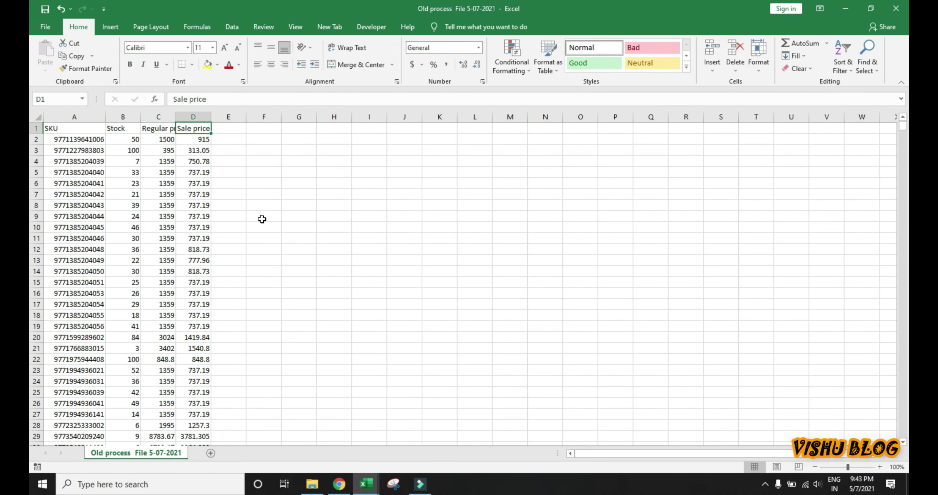
Step: Fit the Regular price and Sale price columns to their contents and close the "Old process File 5-07-2021" workbook
{"action": "key", "text": "ctrl+space"}
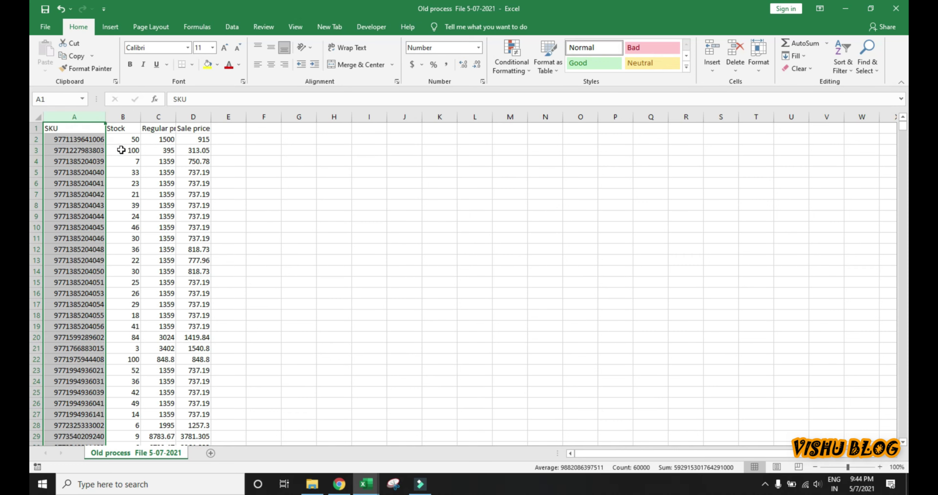
{"action": "double_click", "coordinate": [176, 116]}
{"action": "double_click", "coordinate": [225, 117]}
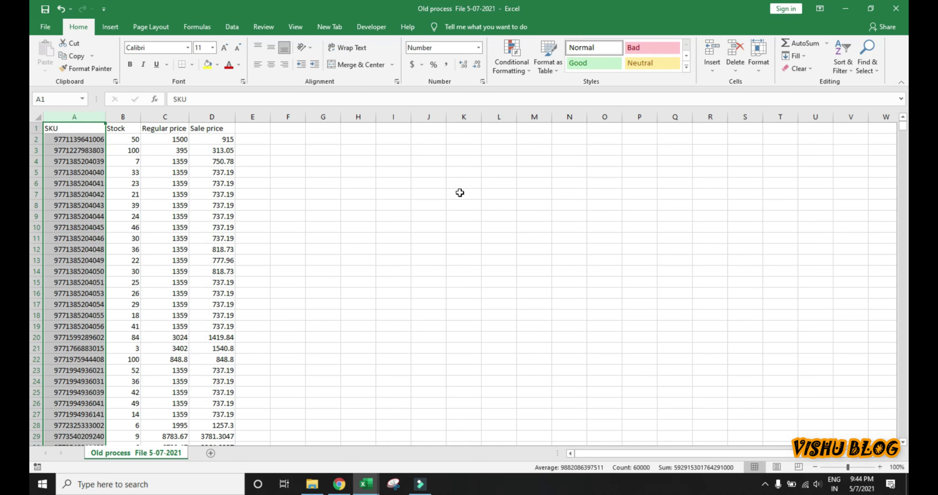
{"action": "left_click", "coordinate": [896, 8]}
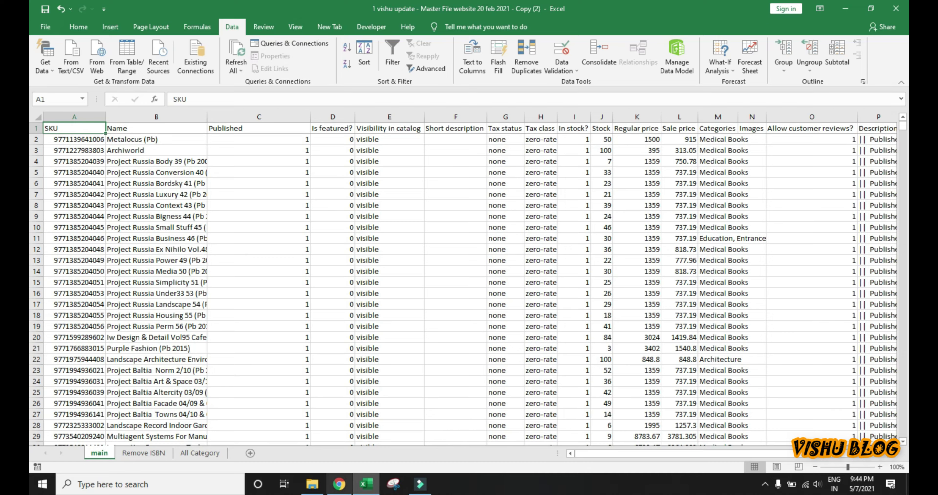
Step: Switch to the WordPress admin in Chrome and open the product import settings of the Product Im-Ex plugin
{"action": "left_click", "coordinate": [339, 484]}
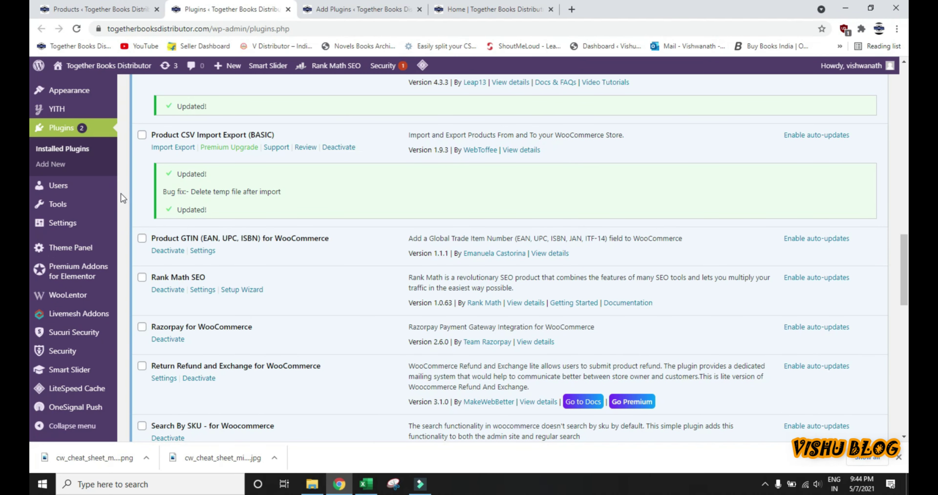
{"action": "scroll", "coordinate": [389, 198], "scroll_direction": "up", "scroll_amount": 6}
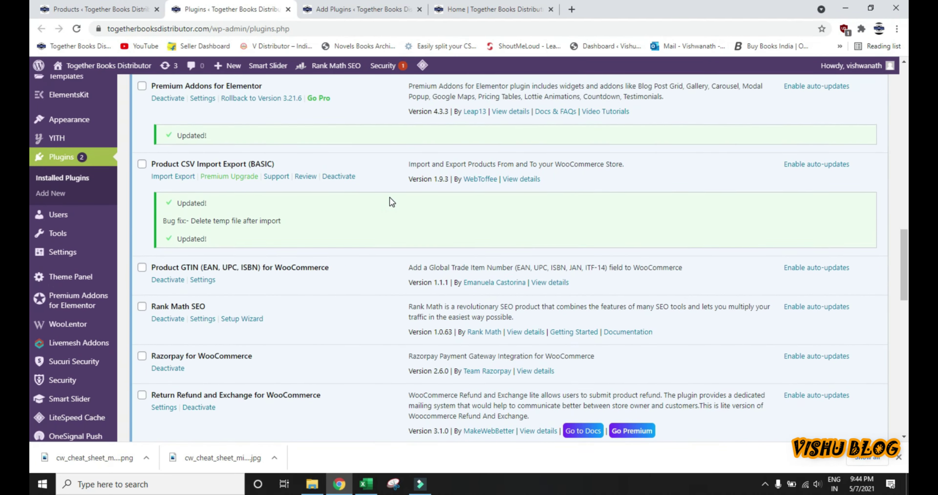
{"action": "scroll", "coordinate": [390, 201], "scroll_direction": "up", "scroll_amount": 1}
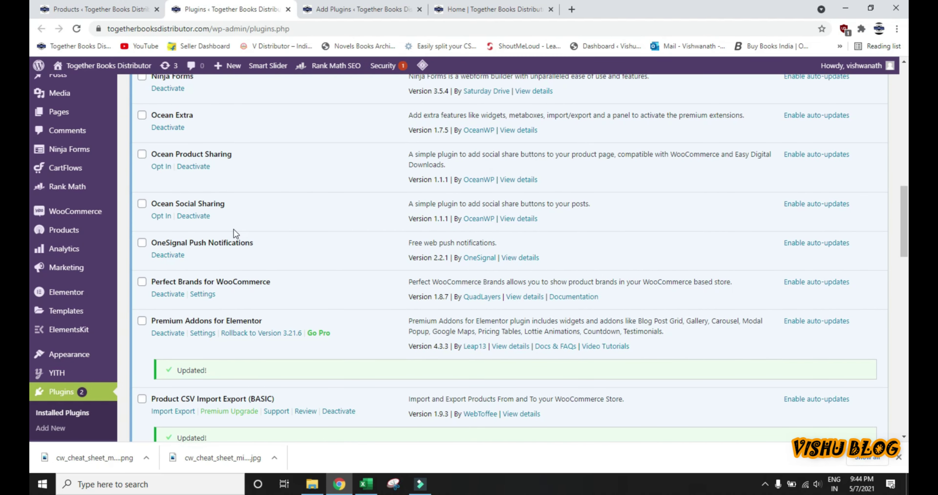
{"action": "mouse_move", "coordinate": [97, 231]}
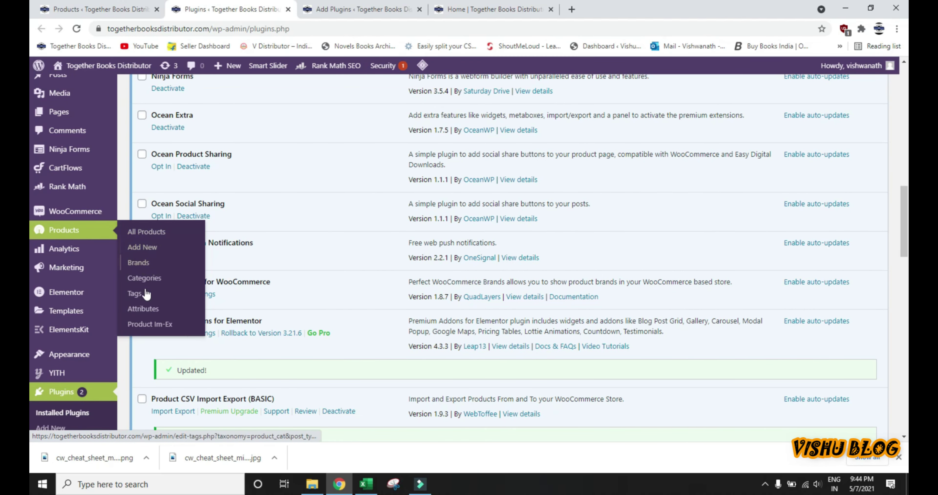
{"action": "left_click", "coordinate": [171, 324]}
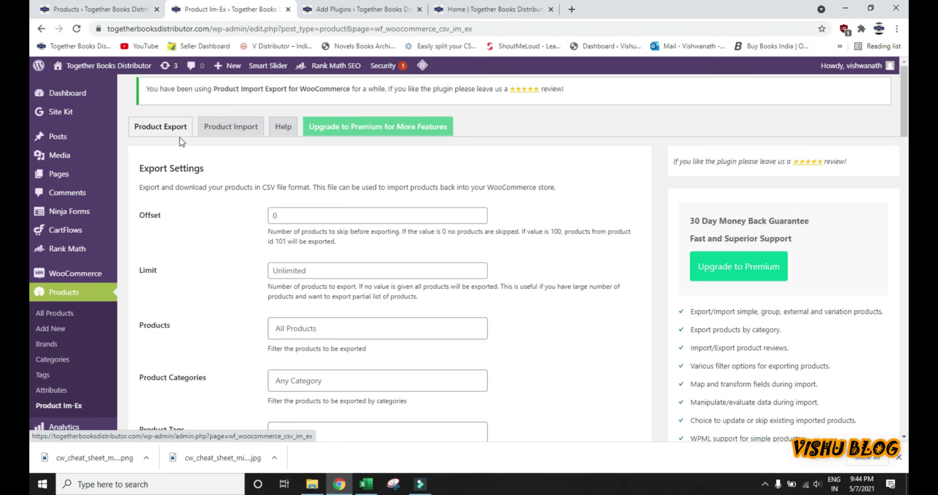
{"action": "left_click", "coordinate": [235, 140]}
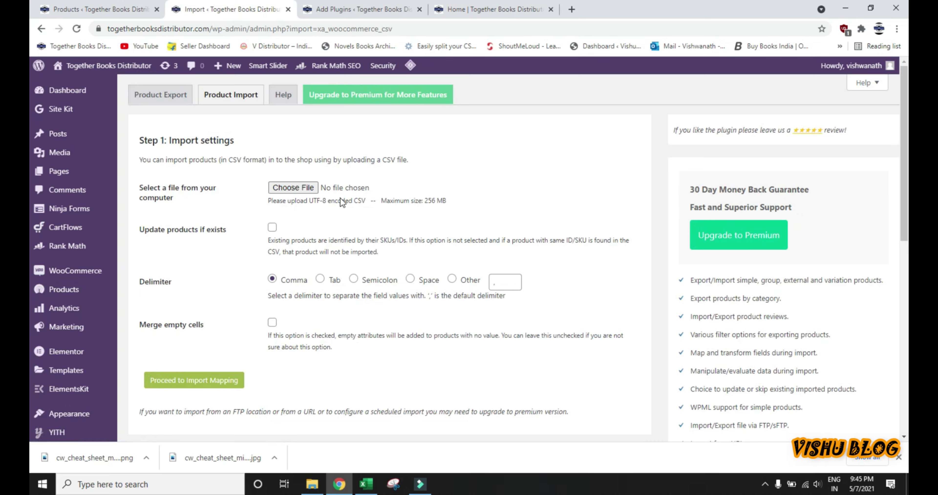
Step: Choose the "Old process File 5-07-2021" CSV from the 1_Old Process folder as the import file
{"action": "left_click", "coordinate": [305, 187]}
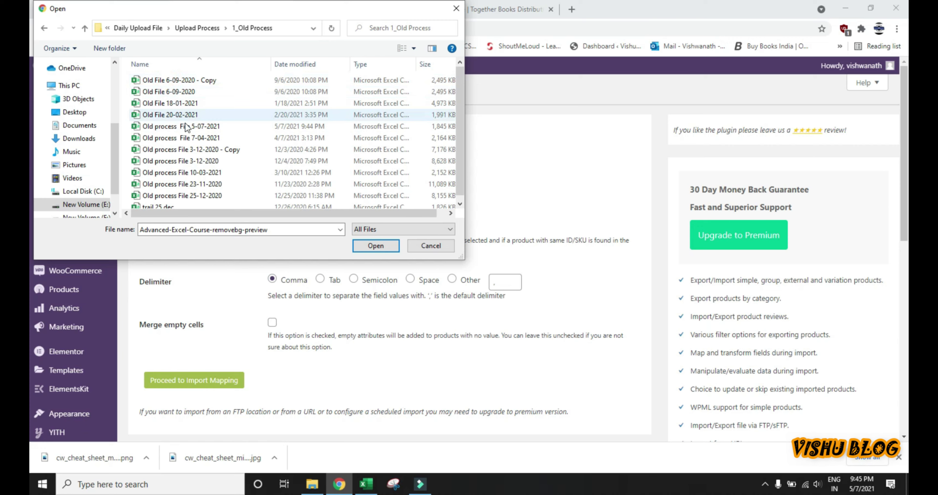
{"action": "left_click", "coordinate": [197, 200]}
{"action": "key", "text": "Up"}
{"action": "key", "text": "Up"}
{"action": "key", "text": "Up"}
{"action": "key", "text": "Up"}
{"action": "key", "text": "Up"}
{"action": "key", "text": "Up"}
{"action": "key", "text": "Up"}
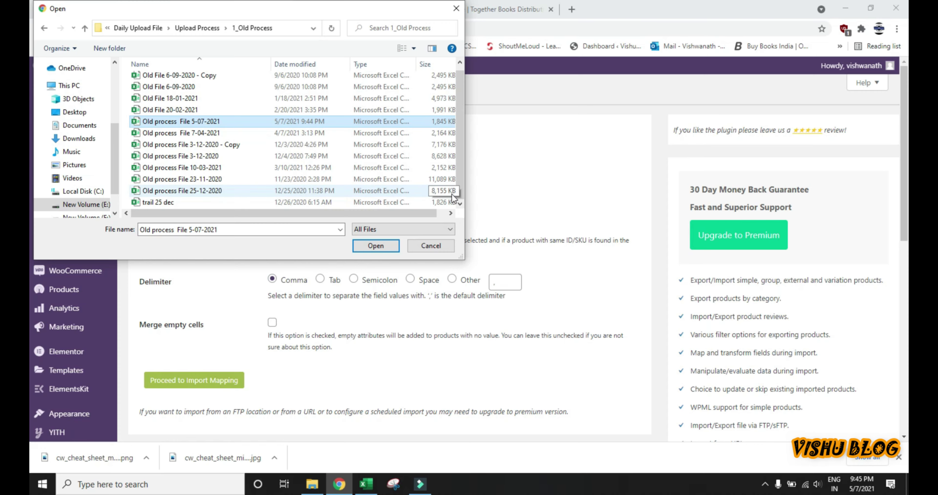
{"action": "left_click", "coordinate": [384, 244]}
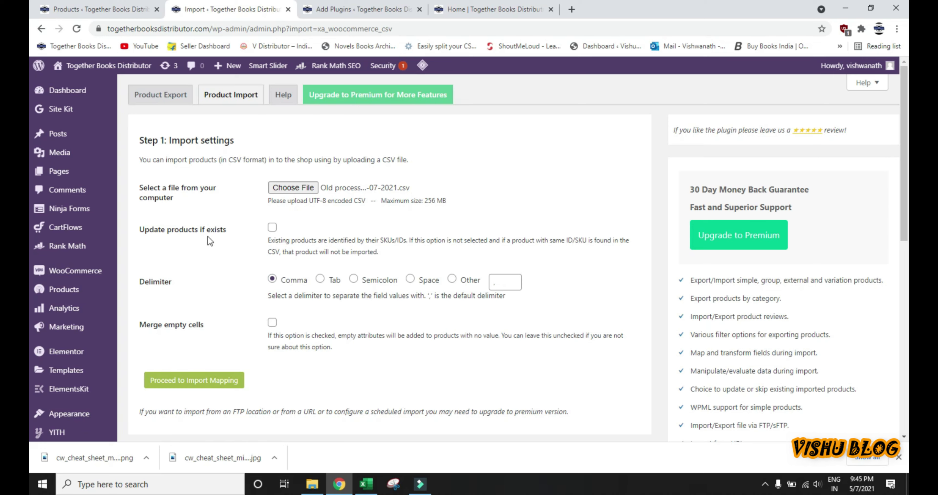
Step: Enable updating products that already exist and proceed to the import mapping
{"action": "left_click", "coordinate": [271, 228]}
{"action": "left_click", "coordinate": [273, 231]}
{"action": "left_click", "coordinate": [272, 232]}
{"action": "left_click", "coordinate": [223, 388]}
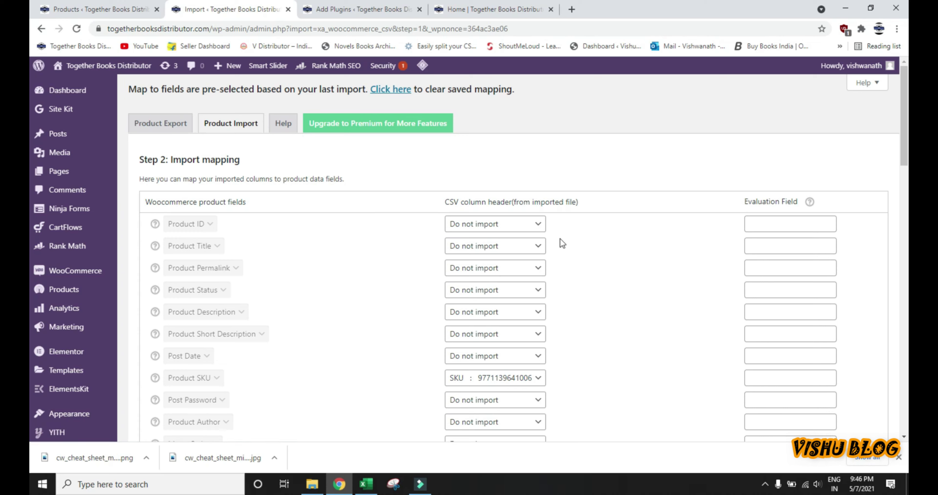
Step: Look through the product field mapping and map Inventory: Stock to the CSV's Stock column
{"action": "scroll", "coordinate": [29, 145], "scroll_direction": "down", "scroll_amount": 2}
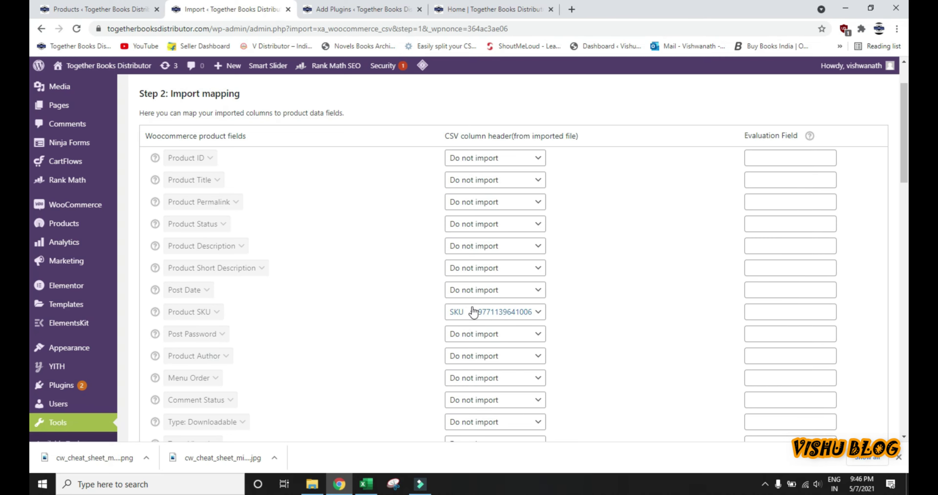
{"action": "scroll", "coordinate": [30, 153], "scroll_direction": "down", "scroll_amount": 6}
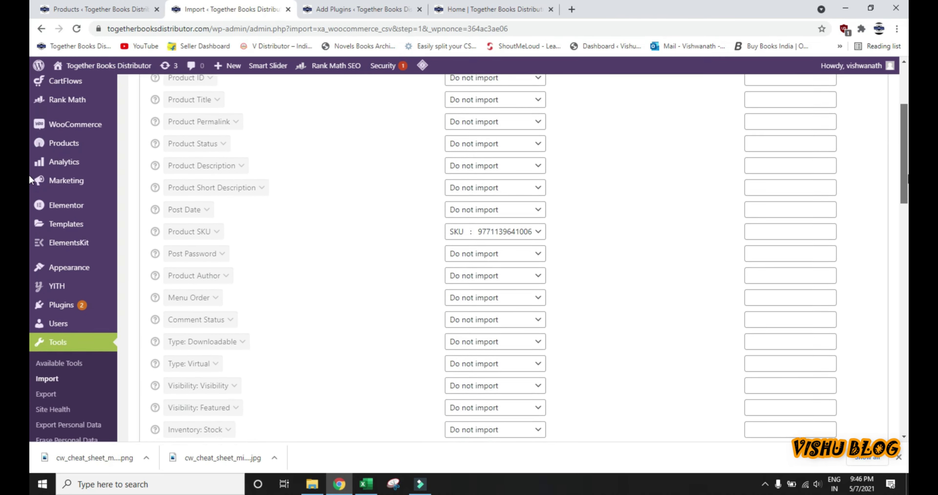
{"action": "scroll", "coordinate": [29, 222], "scroll_direction": "down", "scroll_amount": 8}
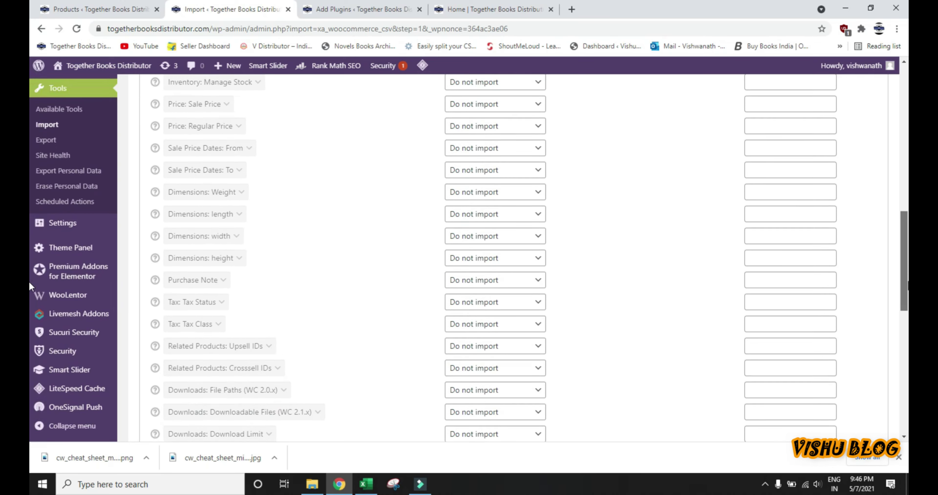
{"action": "scroll", "coordinate": [28, 308], "scroll_direction": "down", "scroll_amount": 7}
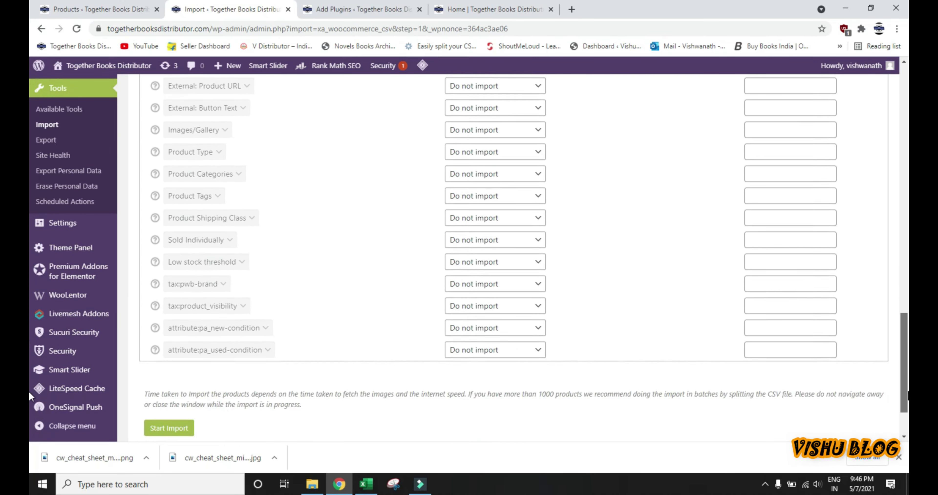
{"action": "scroll", "coordinate": [28, 315], "scroll_direction": "up", "scroll_amount": 8}
{"action": "scroll", "coordinate": [29, 279], "scroll_direction": "up", "scroll_amount": 6}
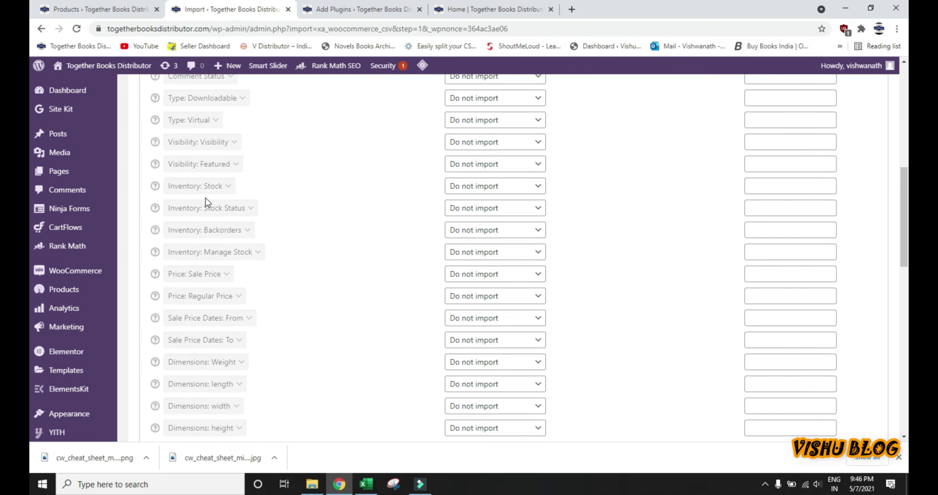
{"action": "left_click", "coordinate": [519, 188]}
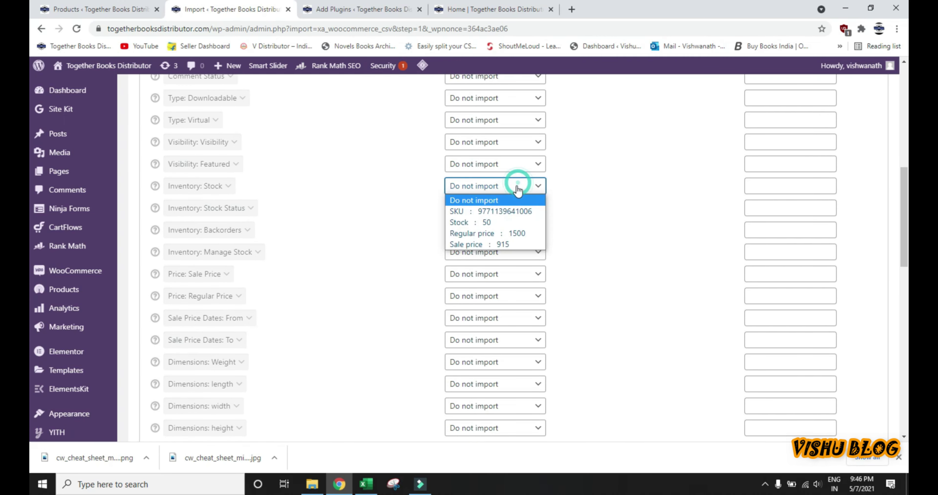
{"action": "left_click", "coordinate": [508, 223]}
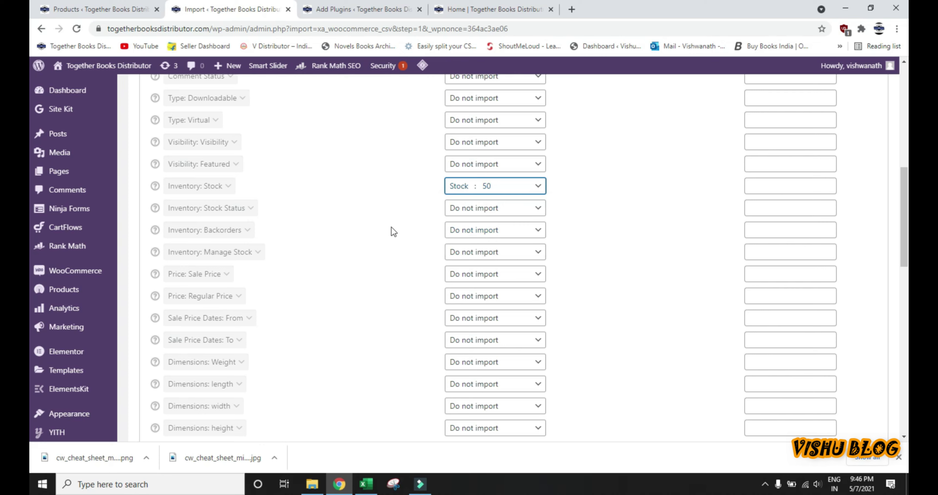
Step: Map Price: Regular Price to the Regular price column and Price: Sale Price to the Sale price column
{"action": "left_click", "coordinate": [491, 296]}
{"action": "left_click", "coordinate": [498, 342]}
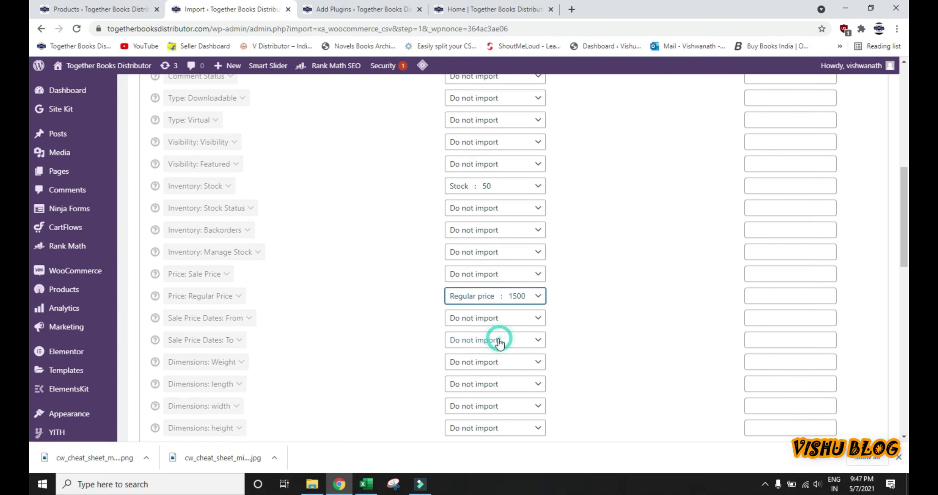
{"action": "left_click", "coordinate": [452, 273]}
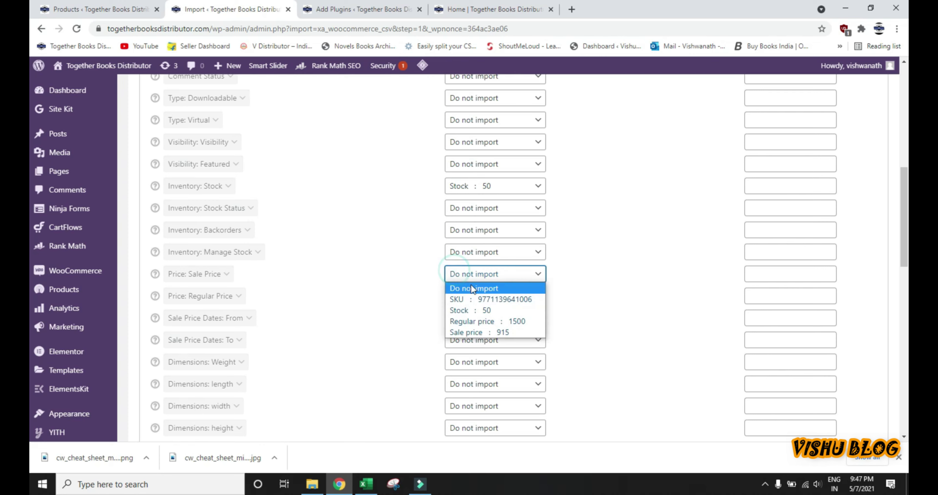
{"action": "left_click", "coordinate": [486, 332]}
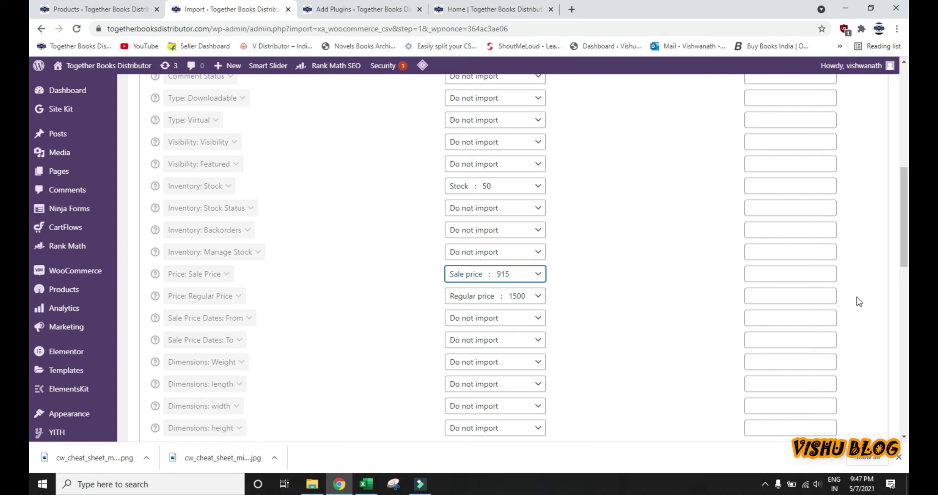
Step: Try a +5 evaluation value for Inventory: Stock and clear it again
{"action": "left_click_drag", "start_coordinate": [904, 248], "coordinate": [904, 145]}
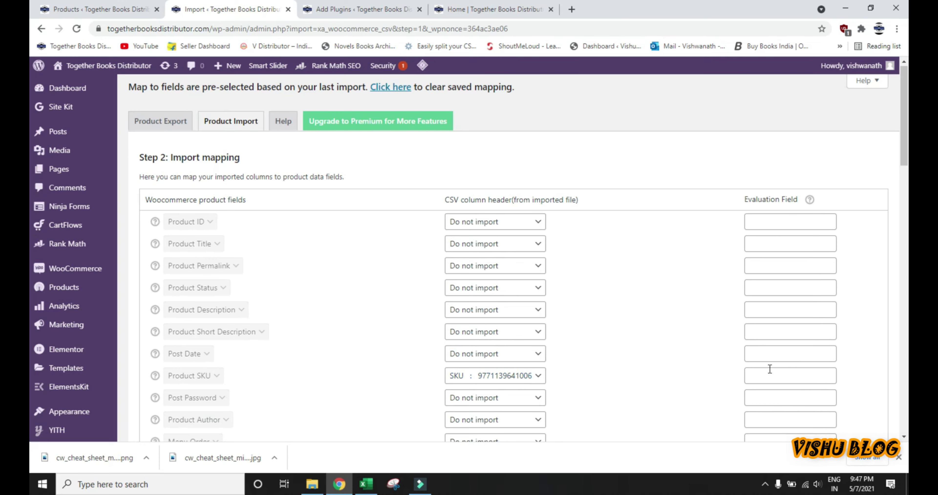
{"action": "scroll", "coordinate": [29, 158], "scroll_direction": "down", "scroll_amount": 8}
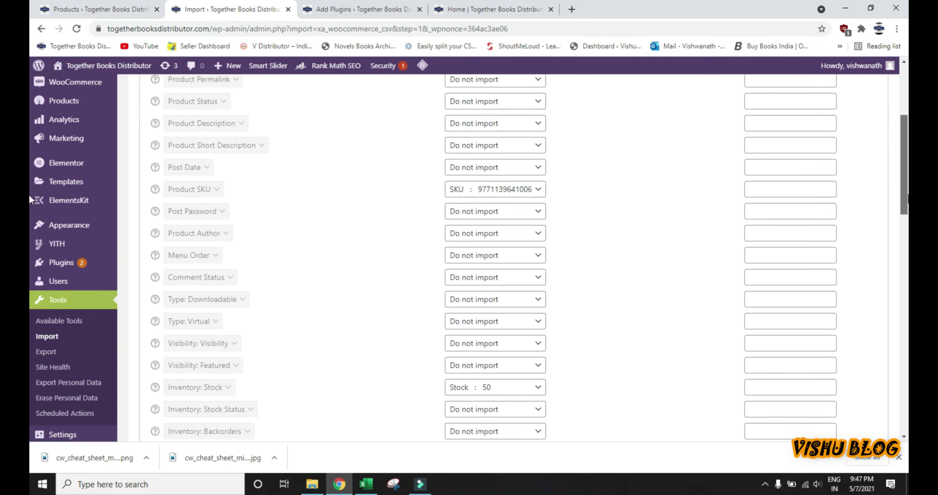
{"action": "left_click", "coordinate": [753, 258]}
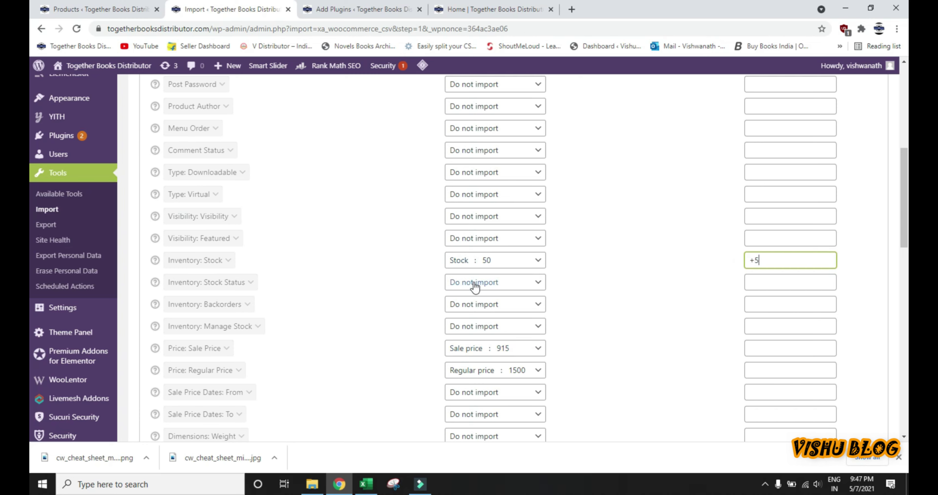
{"action": "key", "text": "BackSpace"}
{"action": "key", "text": "BackSpace"}
{"action": "left_click_drag", "start_coordinate": [904, 182], "coordinate": [905, 183]}
{"action": "scroll", "coordinate": [28, 172], "scroll_direction": "up", "scroll_amount": 5}
{"action": "scroll", "coordinate": [272, 250], "scroll_direction": "down", "scroll_amount": 1}
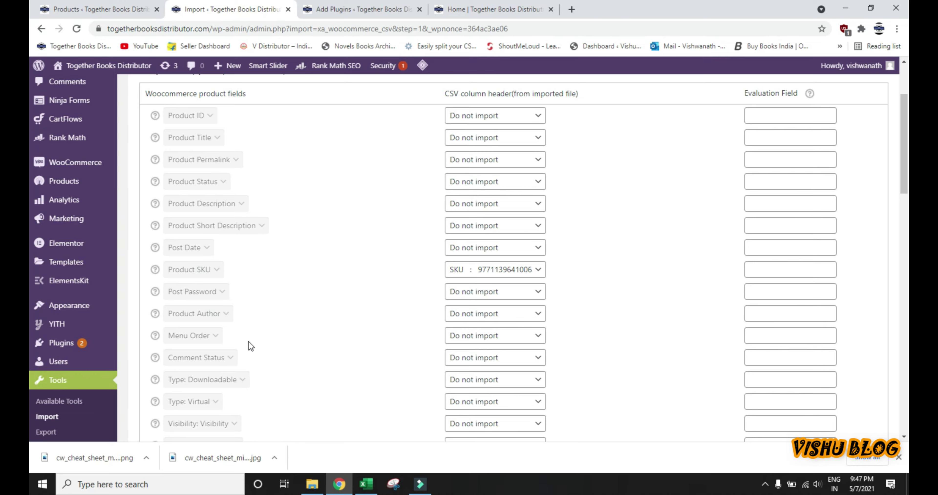
Step: Switch to Excel's "1 vishu update - Master File website 20 feb 2021 - Copy (2)" workbook and go to the SKU header cell
{"action": "left_click", "coordinate": [365, 483]}
{"action": "left_click", "coordinate": [313, 184]}
{"action": "key", "text": "Up"}
{"action": "key", "text": "Up"}
{"action": "key", "text": "Up"}
{"action": "key", "text": "Up"}
{"action": "key", "text": "Up"}
{"action": "key", "text": "ctrl+Home"}
{"action": "key", "text": "Right"}
{"action": "key", "text": "Right"}
{"action": "key", "text": "Right"}
{"action": "key", "text": "Left"}
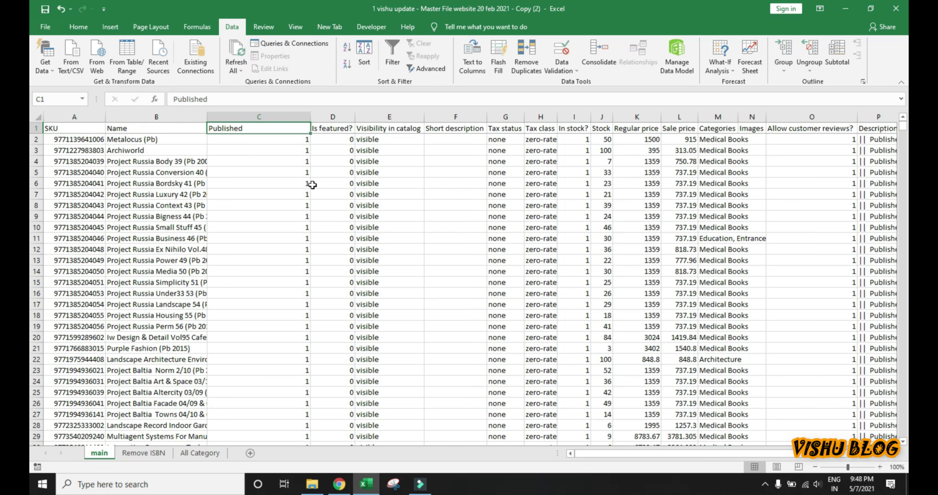
{"action": "key", "text": "ctrl+Home"}
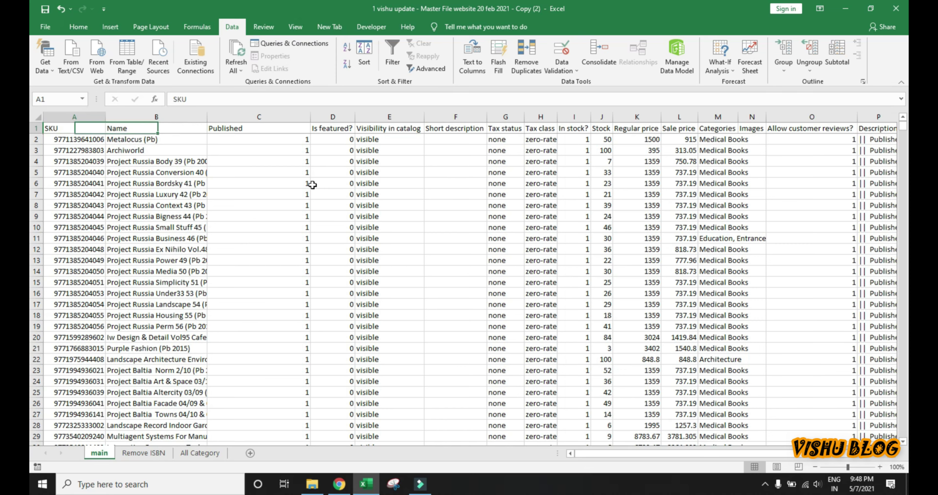
Step: Go through the main sheet's header row from Name to Weight (Kg), examining which product fields the master file contains
{"action": "key", "text": "Right"}
{"action": "key", "text": "Right"}
{"action": "key", "text": "Right"}
{"action": "key", "text": "Right"}
{"action": "key", "text": "Left"}
{"action": "key", "text": "Down"}
{"action": "key", "text": "Up"}
{"action": "key", "text": "Right"}
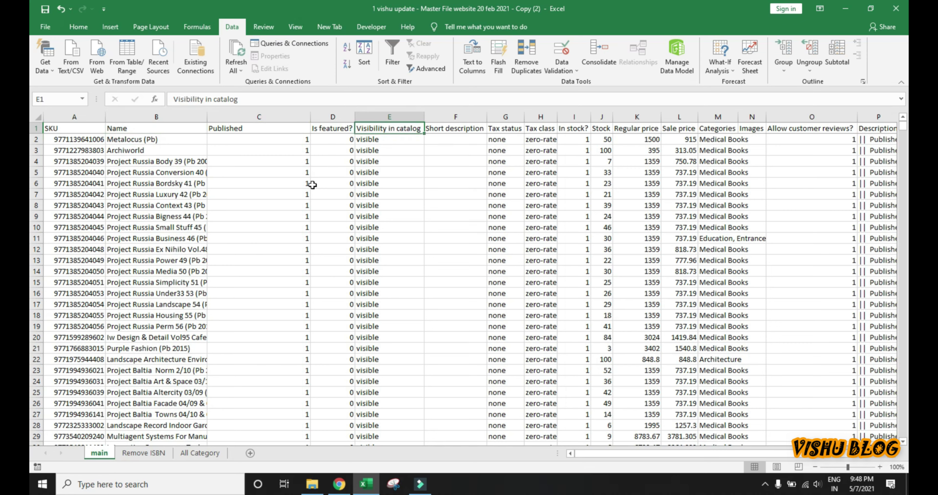
{"action": "key", "text": "Right"}
{"action": "key", "text": "Right"}
{"action": "key", "text": "Right"}
{"action": "key", "text": "Right"}
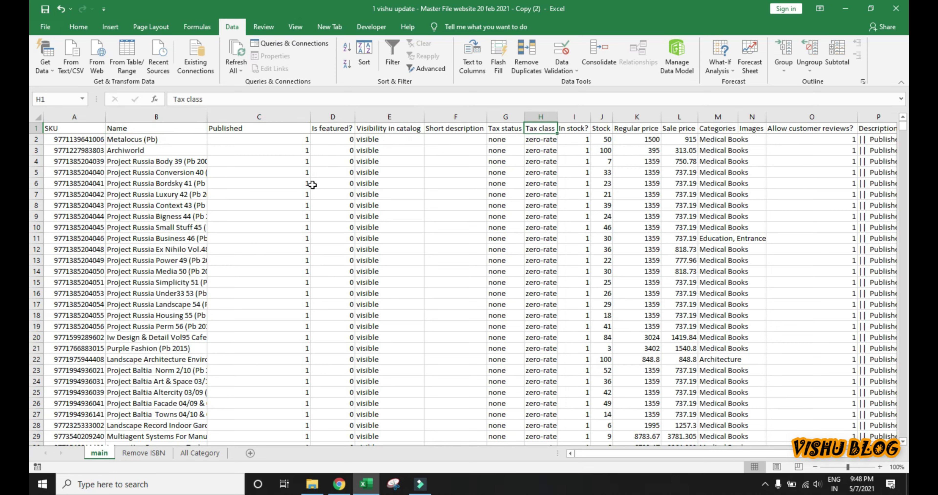
{"action": "key", "text": "Left"}
{"action": "key", "text": "Down"}
{"action": "key", "text": "Up"}
{"action": "key", "text": "Right"}
{"action": "key", "text": "Right"}
{"action": "key", "text": "Right"}
{"action": "key", "text": "Right"}
{"action": "key", "text": "Right"}
{"action": "key", "text": "Right"}
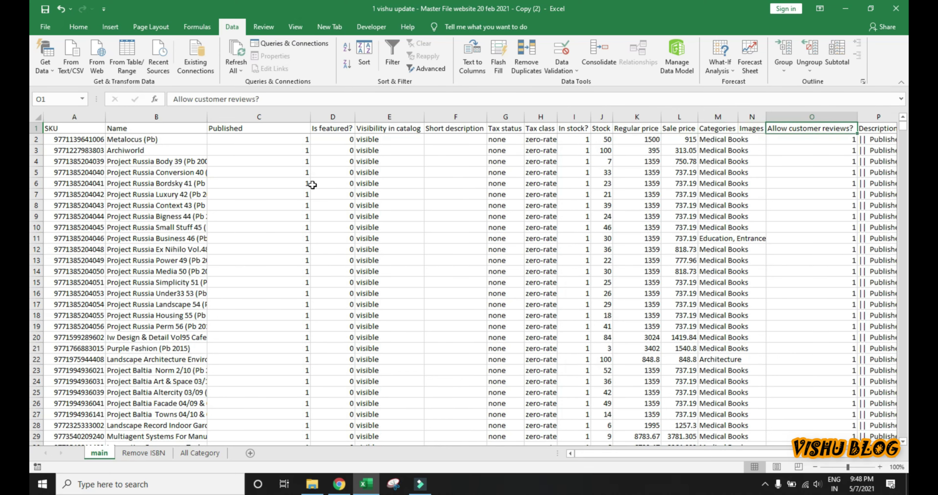
{"action": "key", "text": "Right"}
{"action": "key", "text": "Left"}
{"action": "key", "text": "Left"}
{"action": "key", "text": "Left"}
{"action": "key", "text": "Right"}
{"action": "key", "text": "Right"}
{"action": "key", "text": "Right"}
{"action": "key", "text": "Left"}
{"action": "key", "text": "Right"}
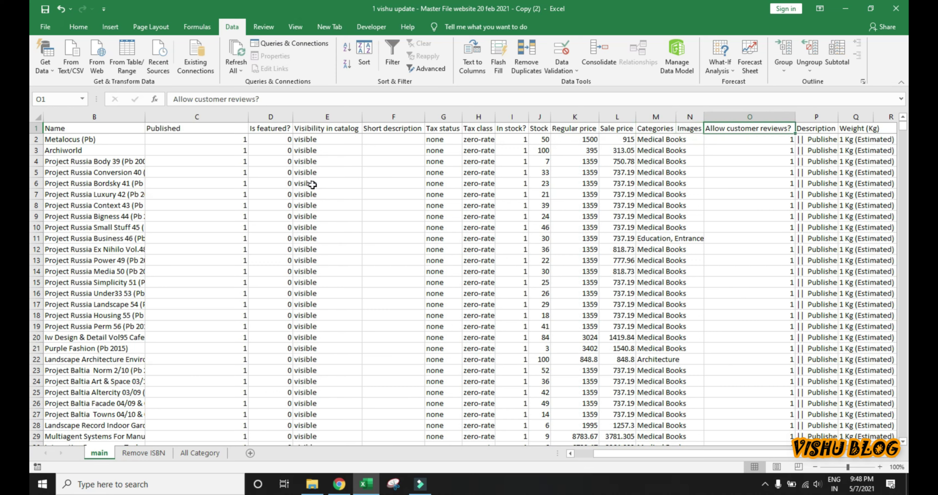
{"action": "key", "text": "Left"}
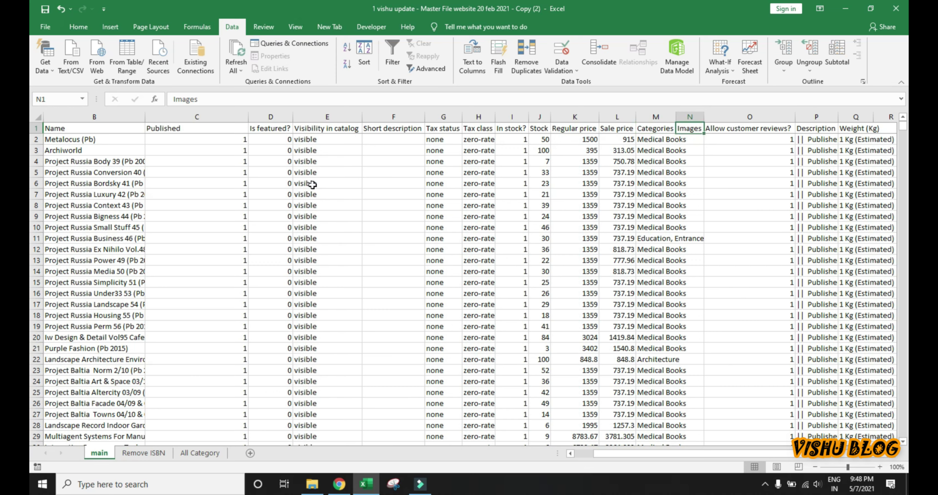
{"action": "key", "text": "Right"}
{"action": "key", "text": "Right"}
{"action": "key", "text": "Left"}
{"action": "key", "text": "Right"}
{"action": "key", "text": "Right"}
{"action": "key", "text": "Right"}
{"action": "key", "text": "Right"}
{"action": "key", "text": "Right"}
{"action": "key", "text": "Left"}
{"action": "key", "text": "Left"}
{"action": "key", "text": "Left"}
{"action": "key", "text": "Left"}
{"action": "key", "text": "Right"}
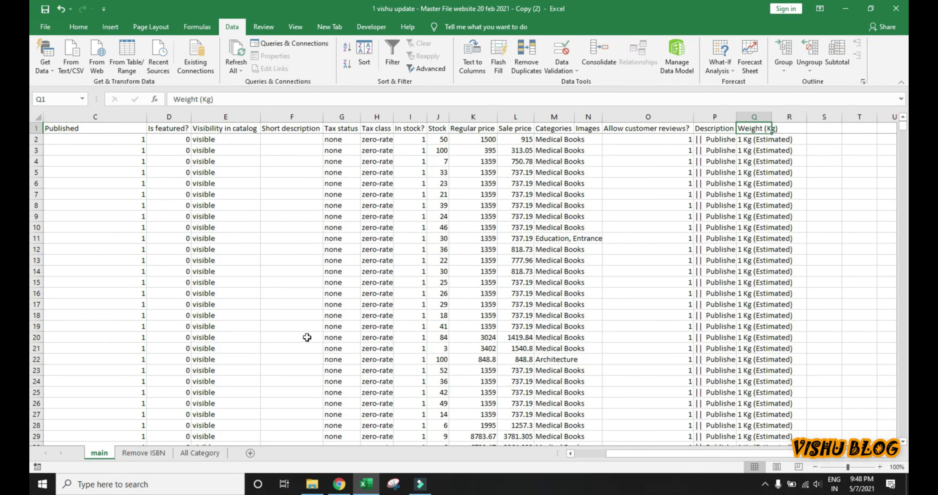
Step: Switch back to Chrome's Import mapping page and review the column mappings from Product ID through attribute:pa_used-condition
{"action": "left_click", "coordinate": [339, 484]}
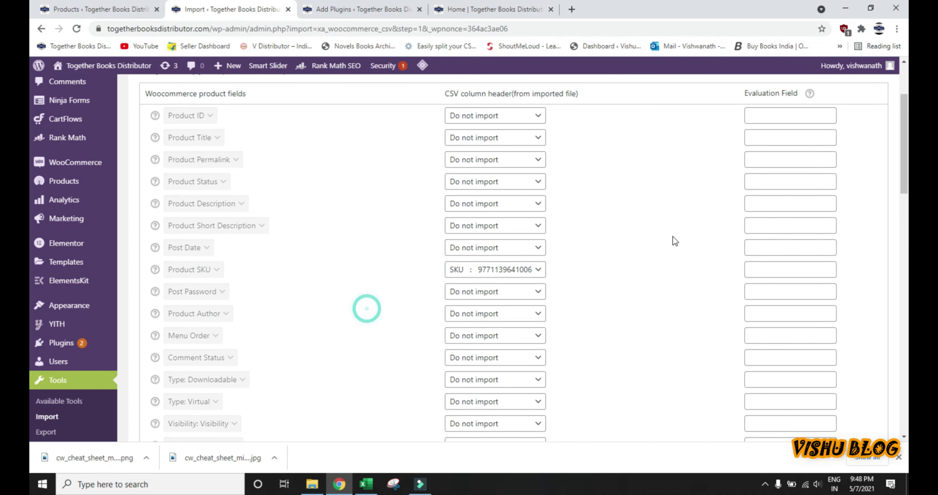
{"action": "scroll", "coordinate": [28, 163], "scroll_direction": "down", "scroll_amount": 3}
{"action": "scroll", "coordinate": [28, 174], "scroll_direction": "down", "scroll_amount": 3}
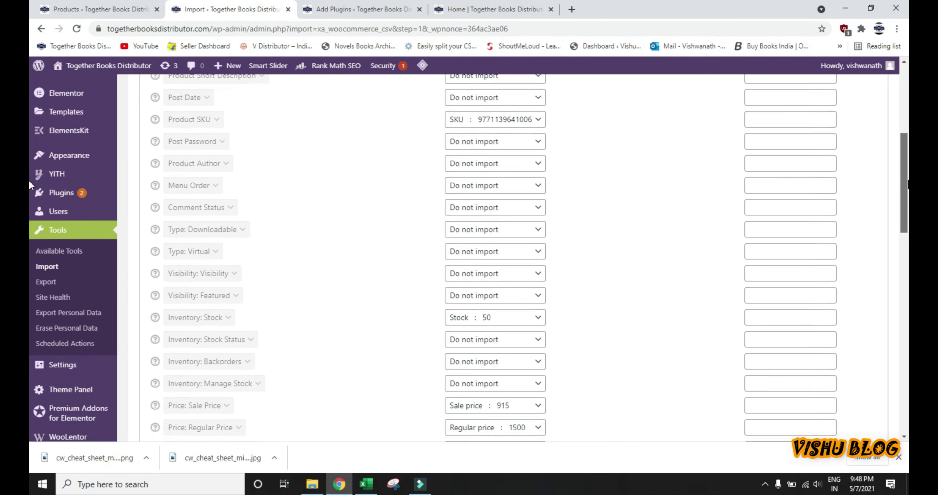
{"action": "scroll", "coordinate": [28, 207], "scroll_direction": "down", "scroll_amount": 4}
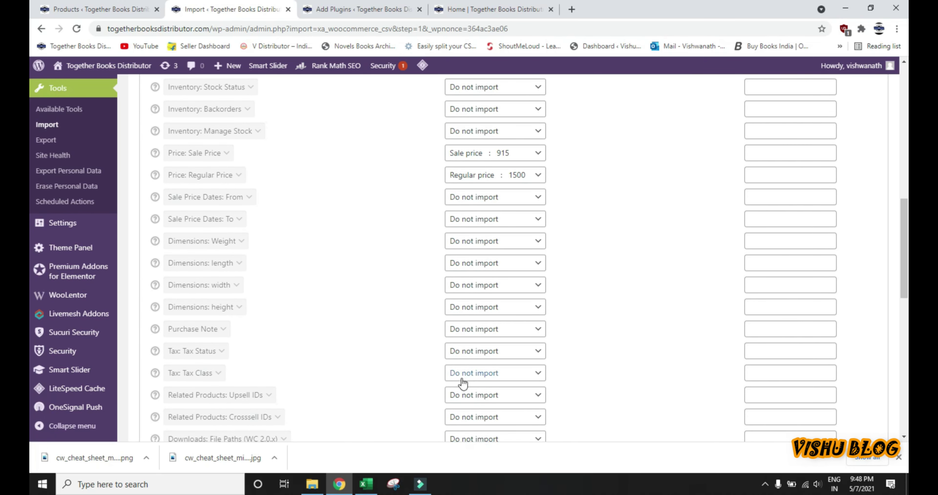
{"action": "scroll", "coordinate": [29, 276], "scroll_direction": "down", "scroll_amount": 3}
{"action": "scroll", "coordinate": [28, 300], "scroll_direction": "down", "scroll_amount": 5}
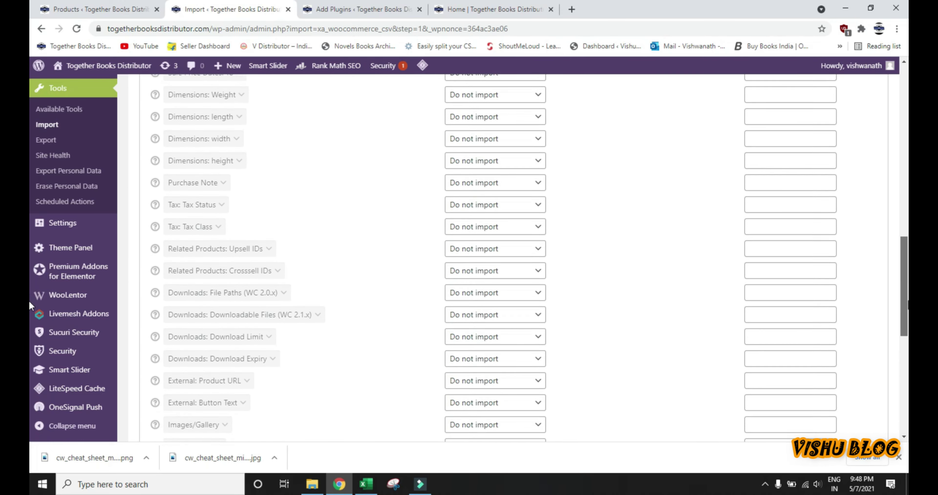
{"action": "scroll", "coordinate": [28, 337], "scroll_direction": "down", "scroll_amount": 3}
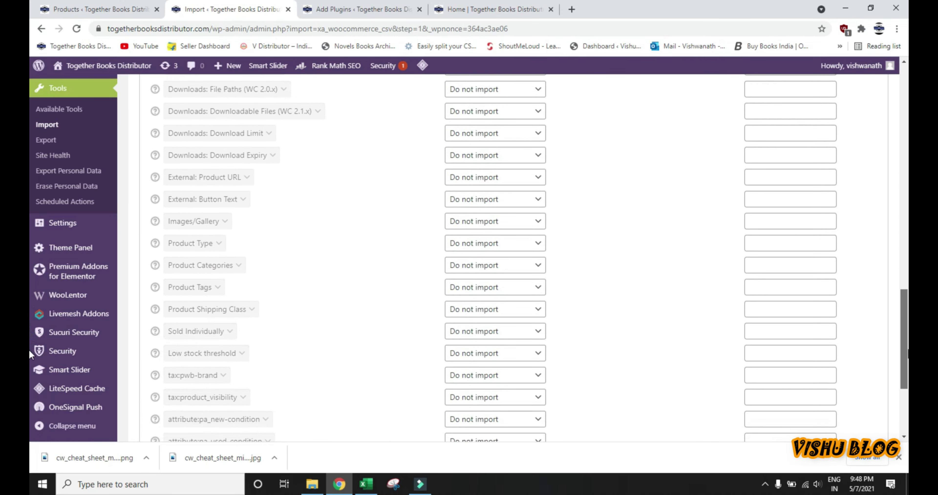
{"action": "scroll", "coordinate": [28, 367], "scroll_direction": "down", "scroll_amount": 1}
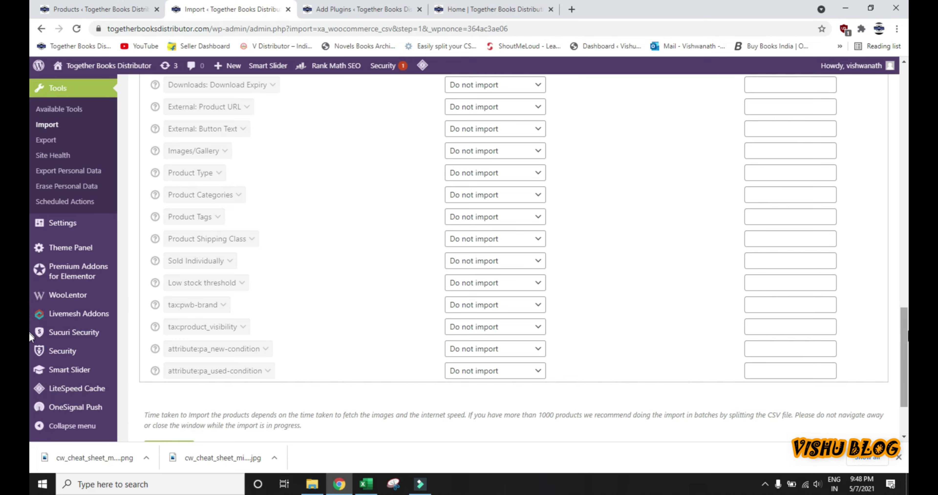
{"action": "scroll", "coordinate": [29, 332], "scroll_direction": "up", "scroll_amount": 20}
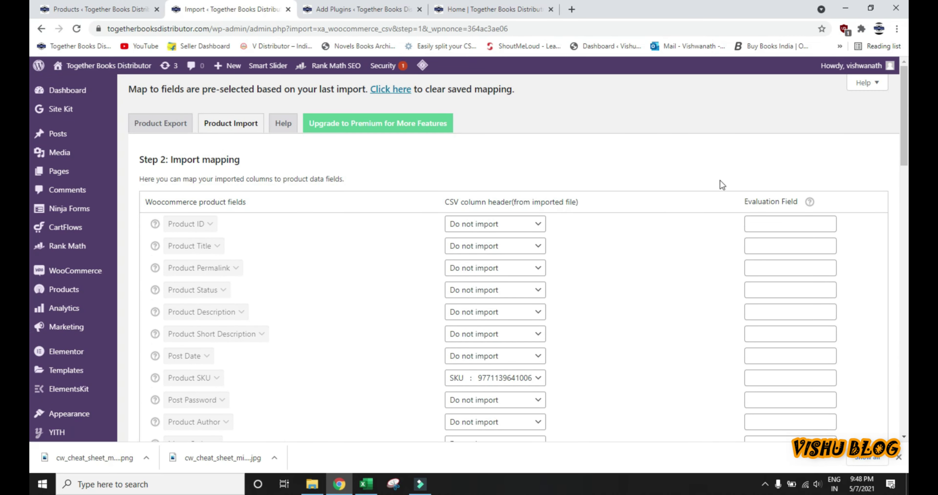
Step: Submit the completed column mapping to start the bulk product import
{"action": "scroll", "coordinate": [29, 130], "scroll_direction": "down", "scroll_amount": 20}
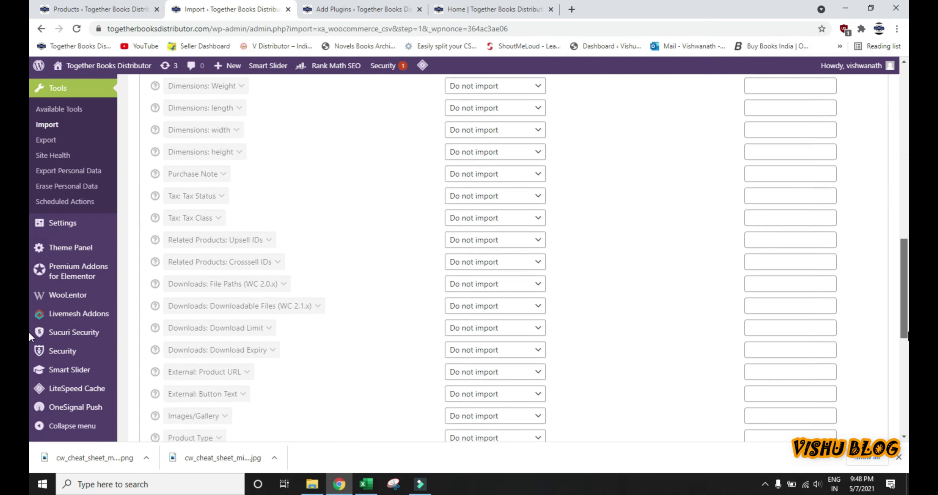
{"action": "left_click", "coordinate": [186, 353]}
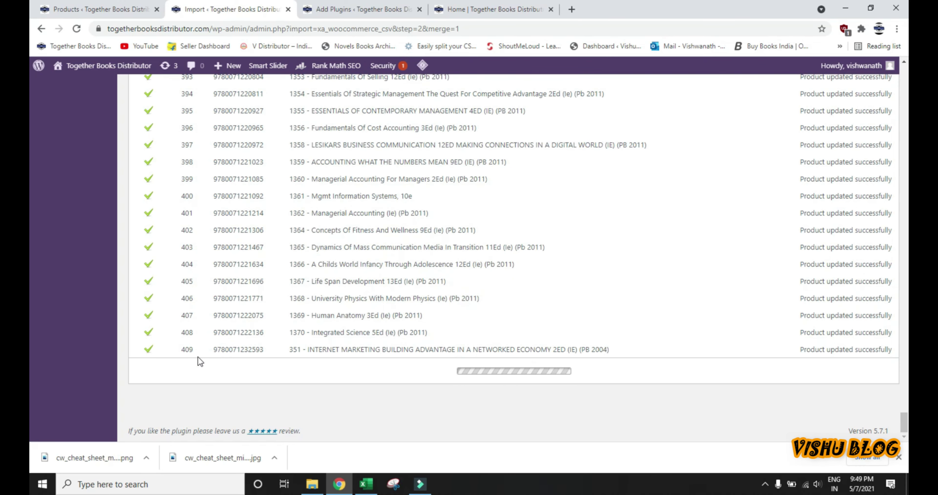
Step: Search Google for "internet speed check" in a new browser tab
{"action": "left_click", "coordinate": [572, 10]}
{"action": "left_click", "coordinate": [538, 31]}
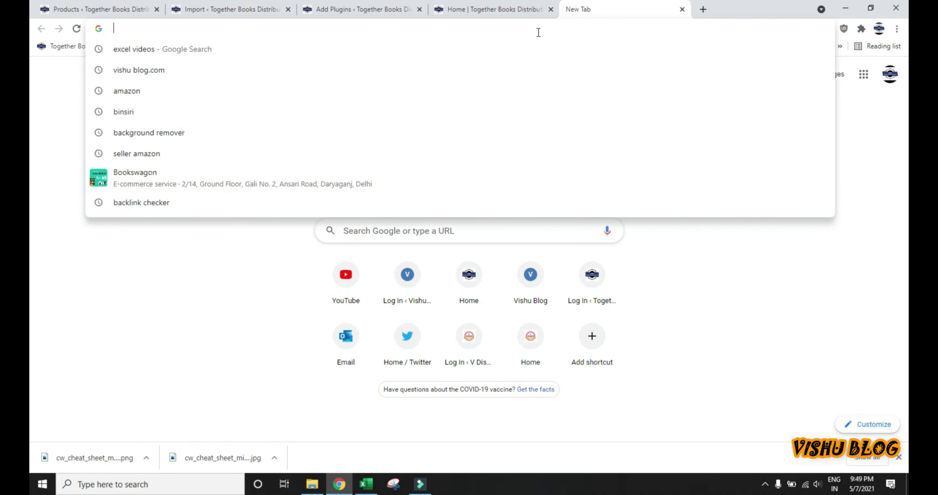
{"action": "type", "text": "inter"}
{"action": "key", "text": "Down"}
{"action": "key", "text": "Return"}
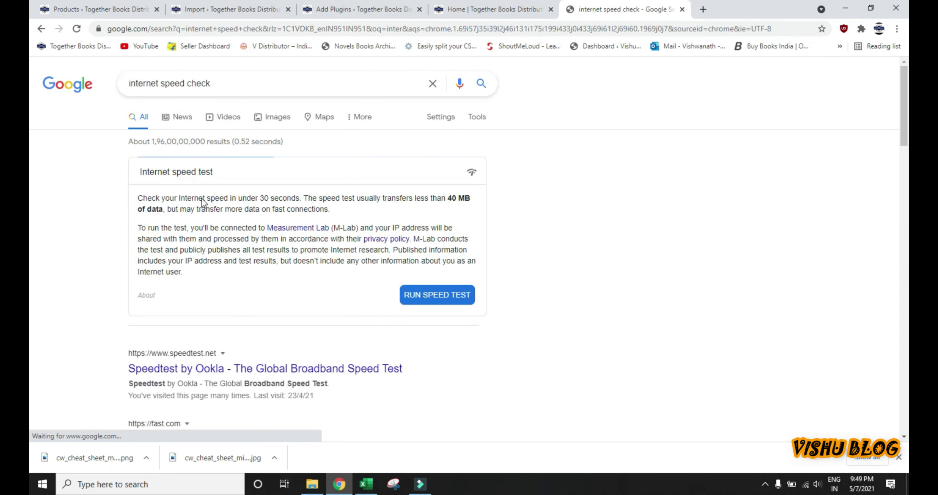
Step: Run the Speedtest by Ookla connection test from the search results and return to the product import progress page
{"action": "left_click", "coordinate": [183, 368]}
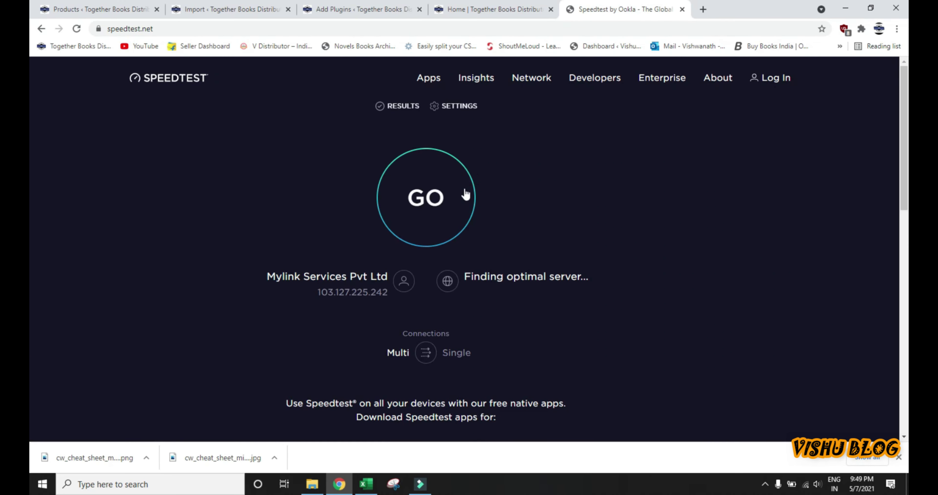
{"action": "left_click", "coordinate": [450, 195]}
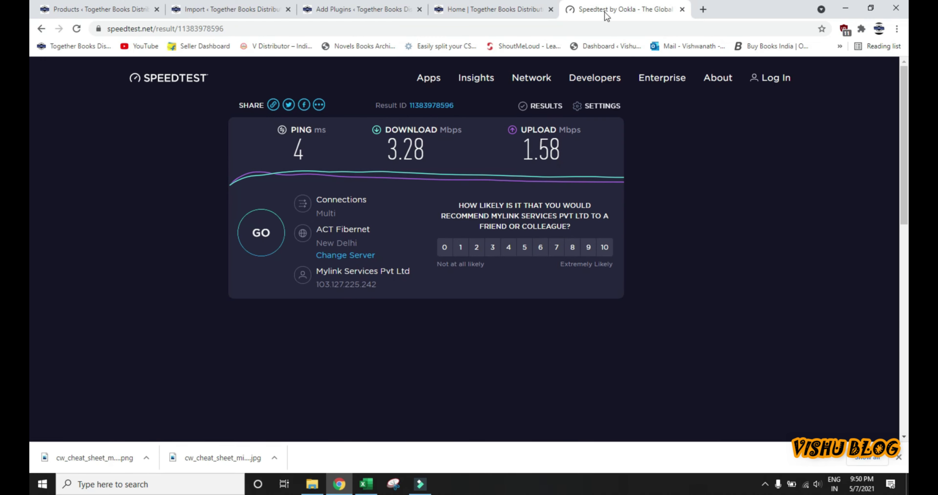
{"action": "left_click", "coordinate": [233, 9]}
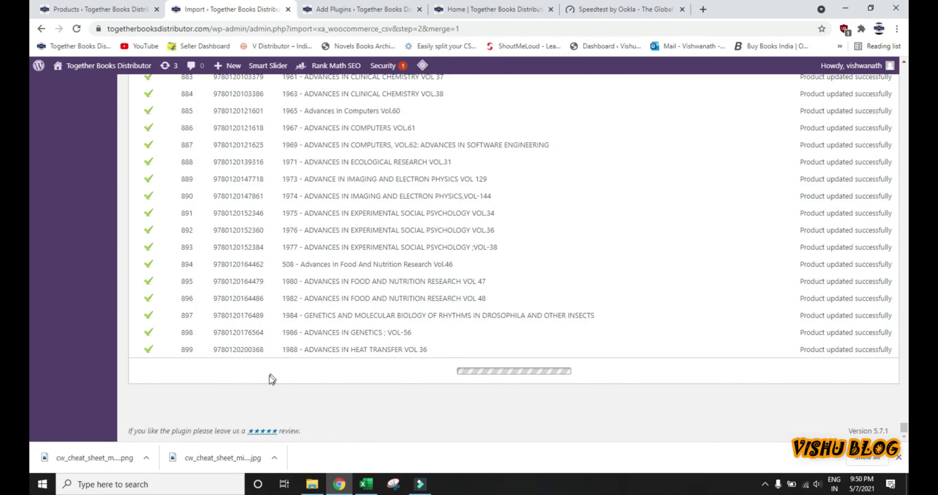